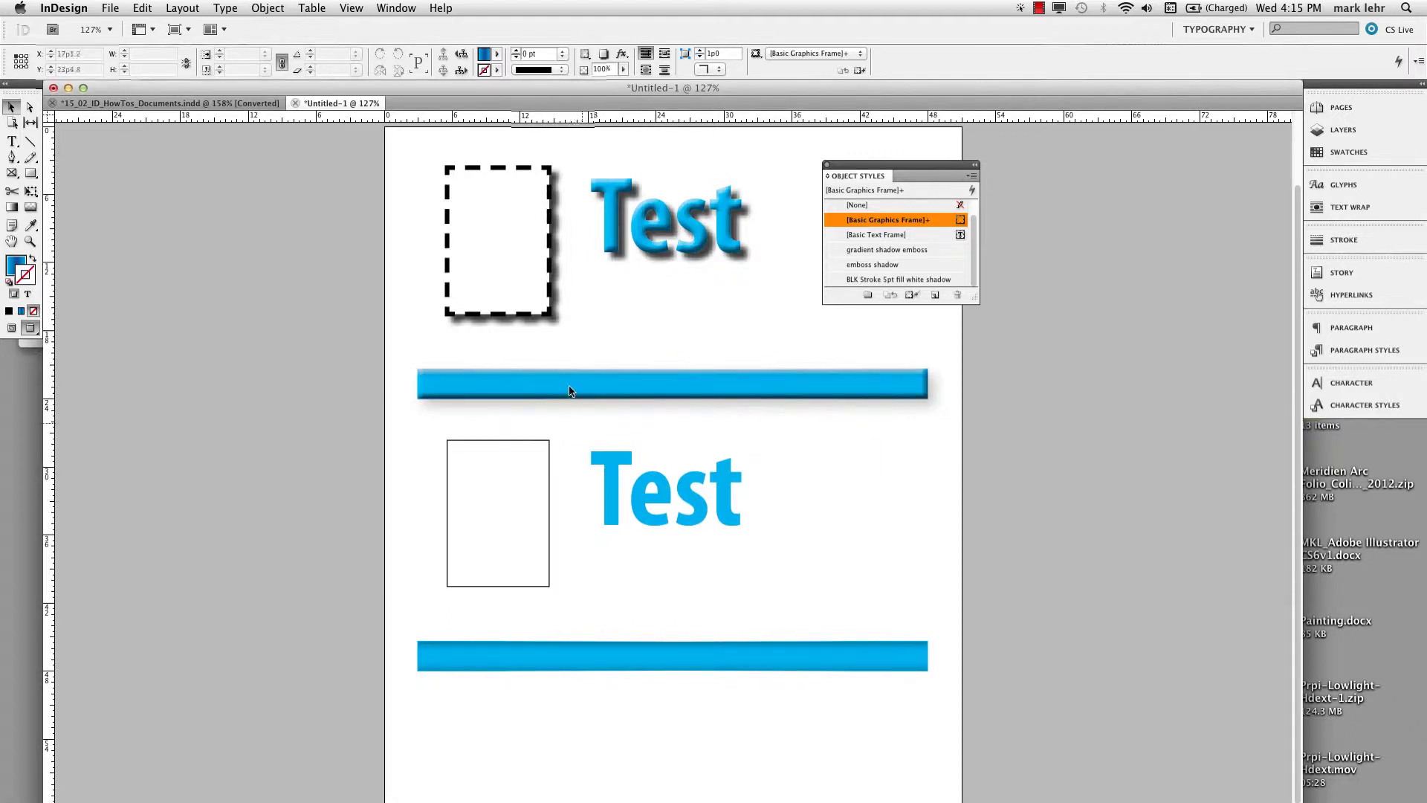
# Step: Fill the empty lower frame with the [Paper] swatch
pyautogui.click(536, 440)
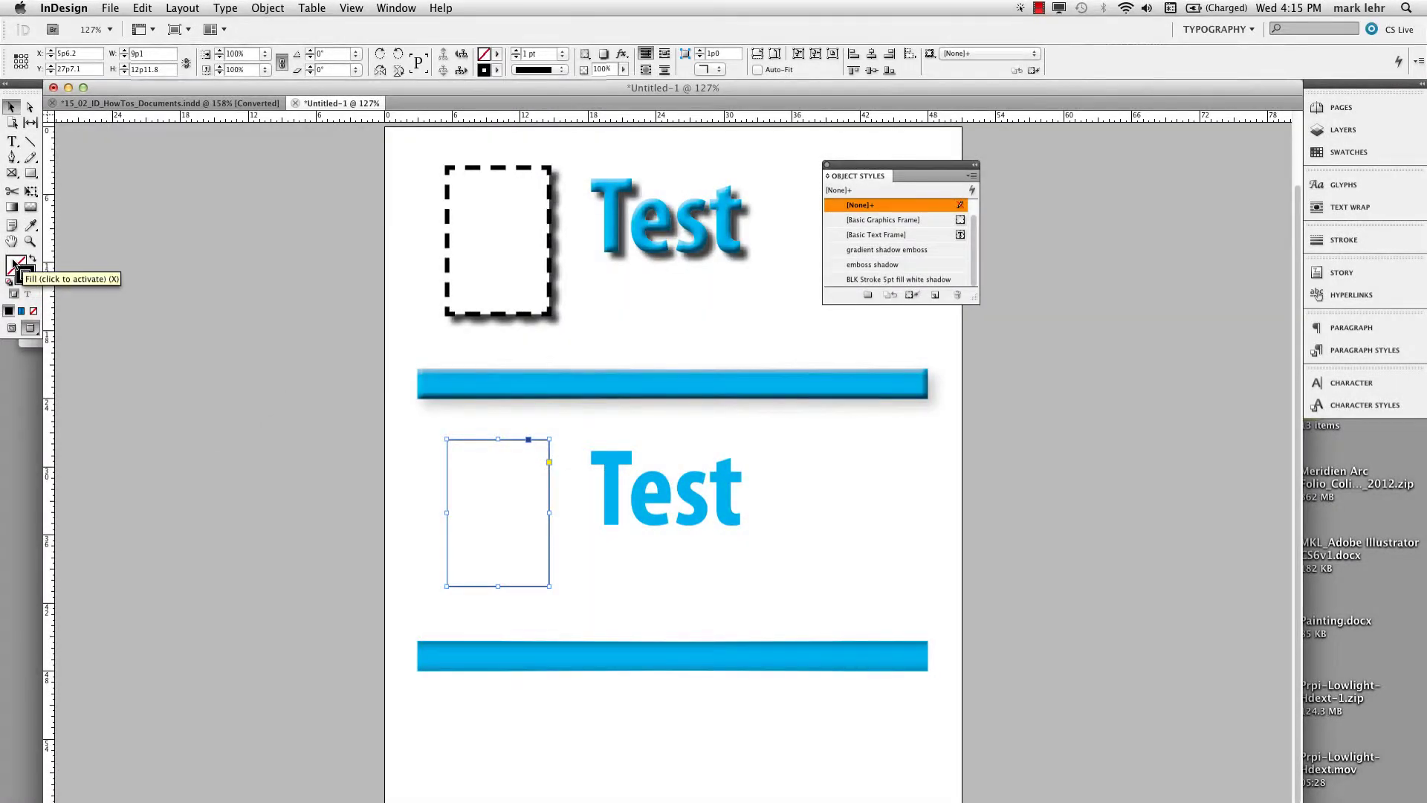
pyautogui.click(14, 264)
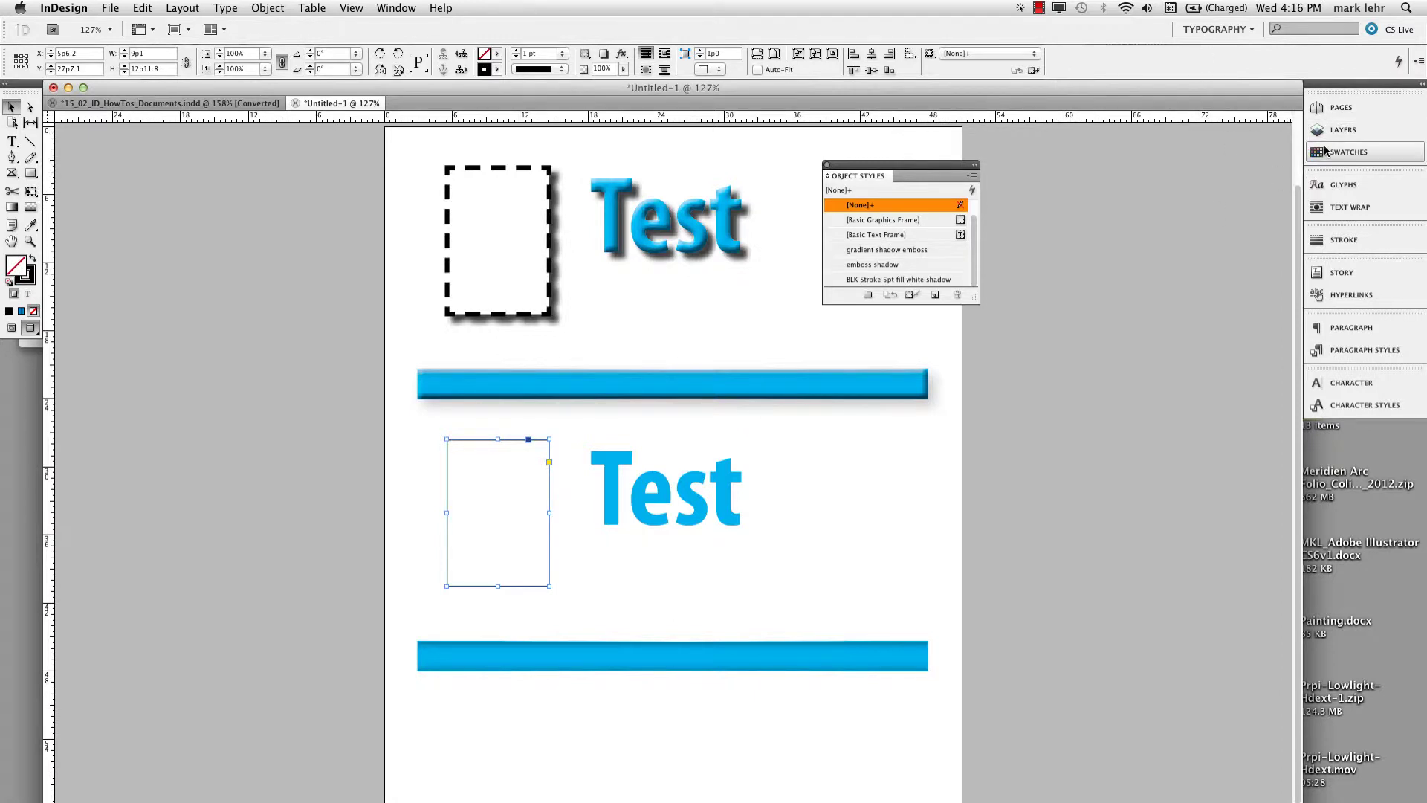
pyautogui.click(1347, 152)
pyautogui.click(1152, 167)
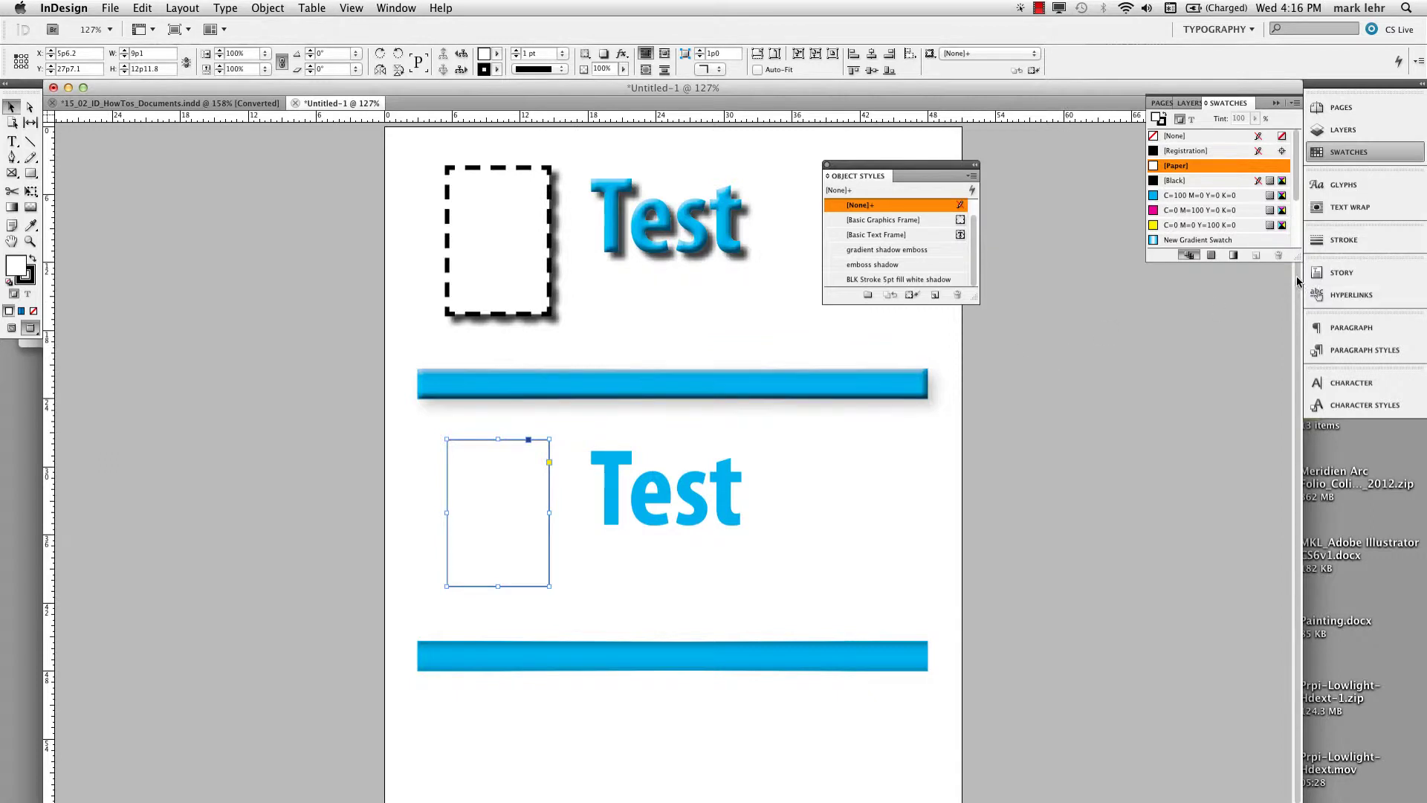
# Step: Give the lower frame a 5 pt Dashed (4 and 4) stroke
pyautogui.click(1344, 239)
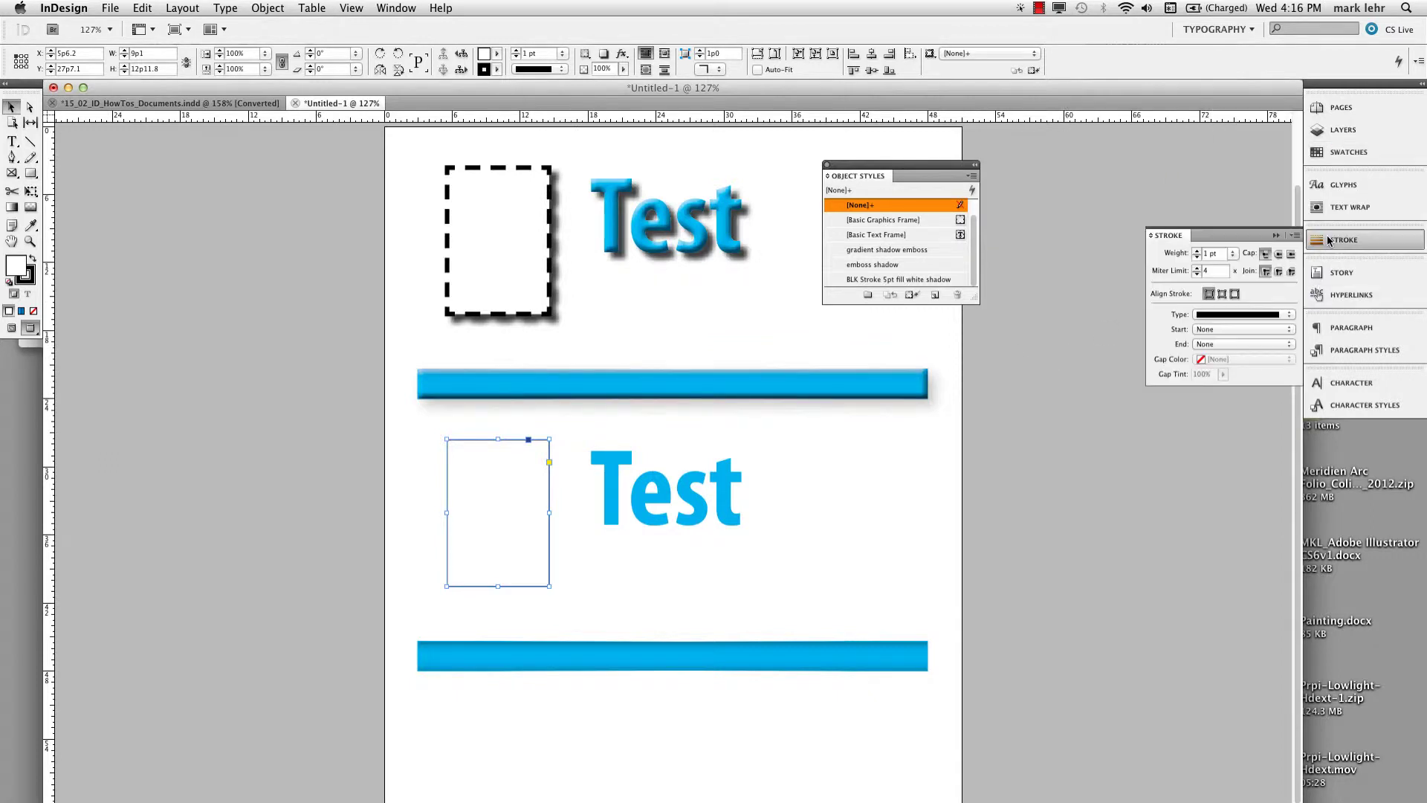
pyautogui.click(1197, 253)
pyautogui.click(1197, 253)
pyautogui.click(1197, 253)
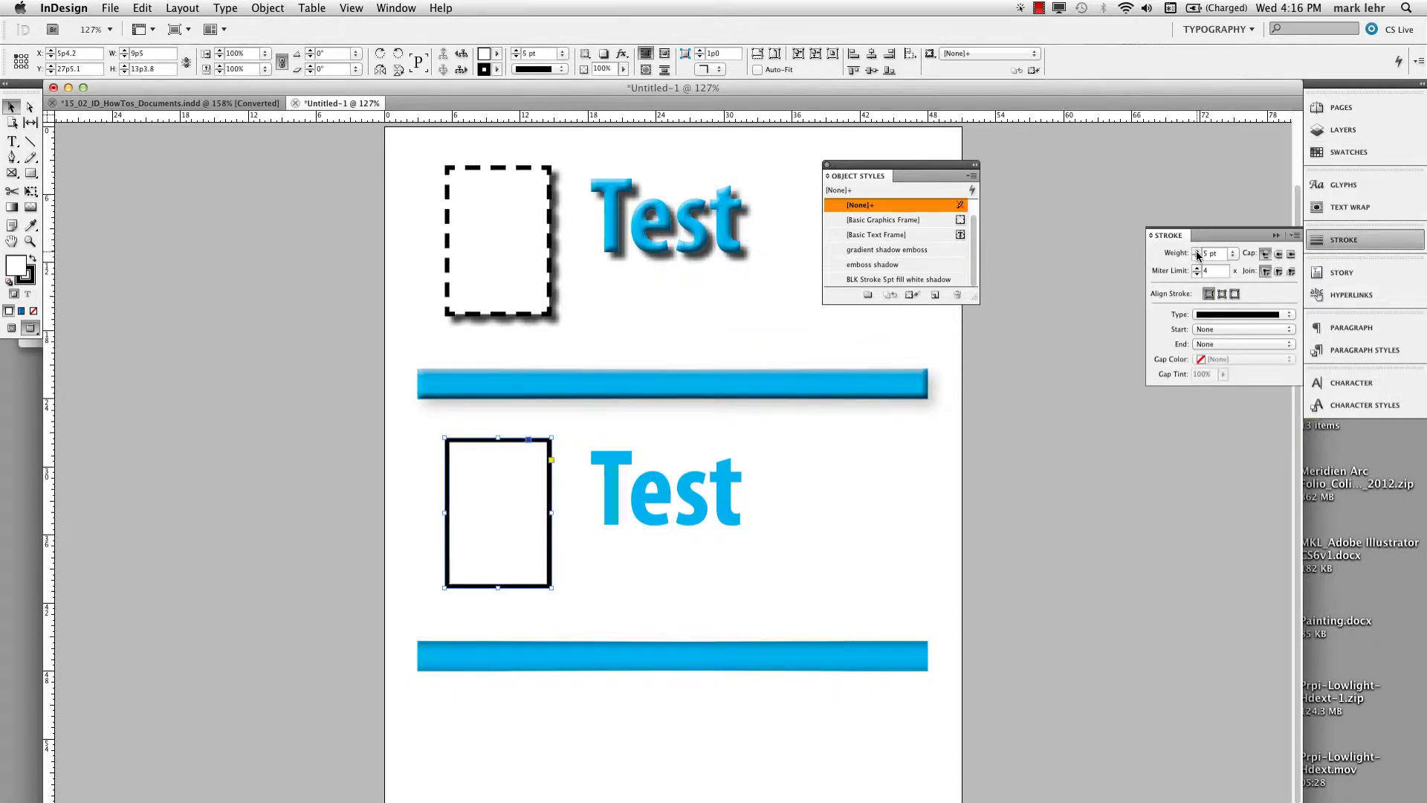
pyautogui.click(1229, 315)
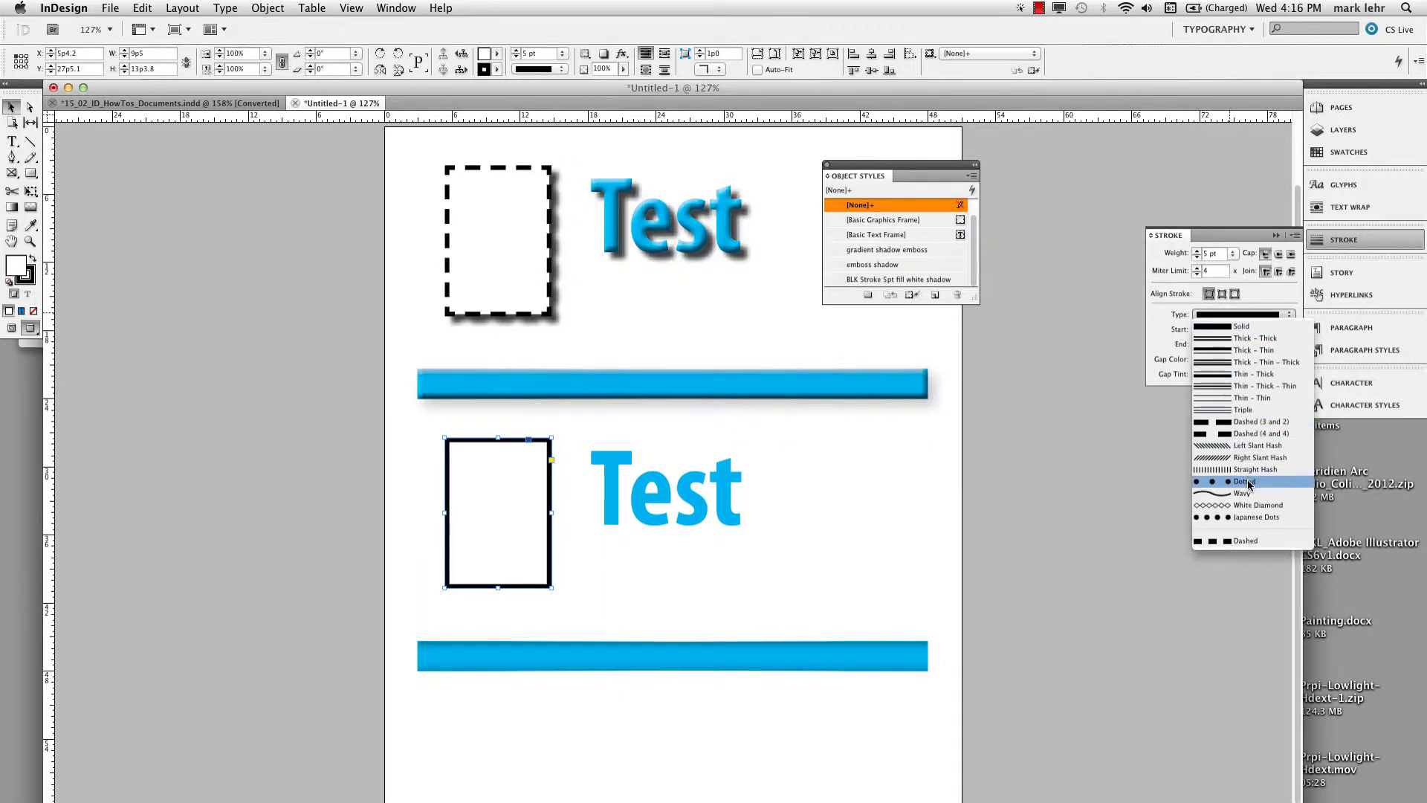
pyautogui.click(1241, 433)
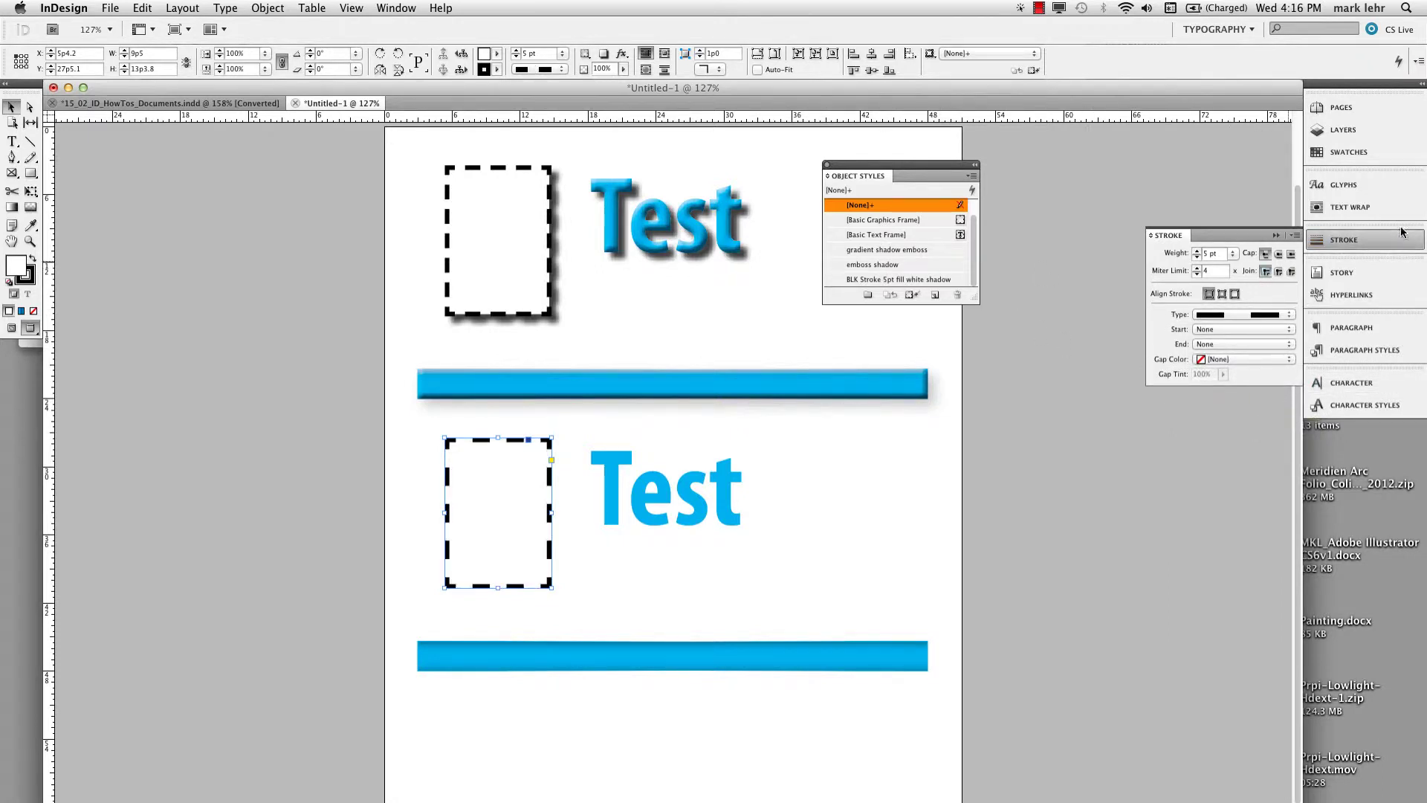
pyautogui.click(1380, 241)
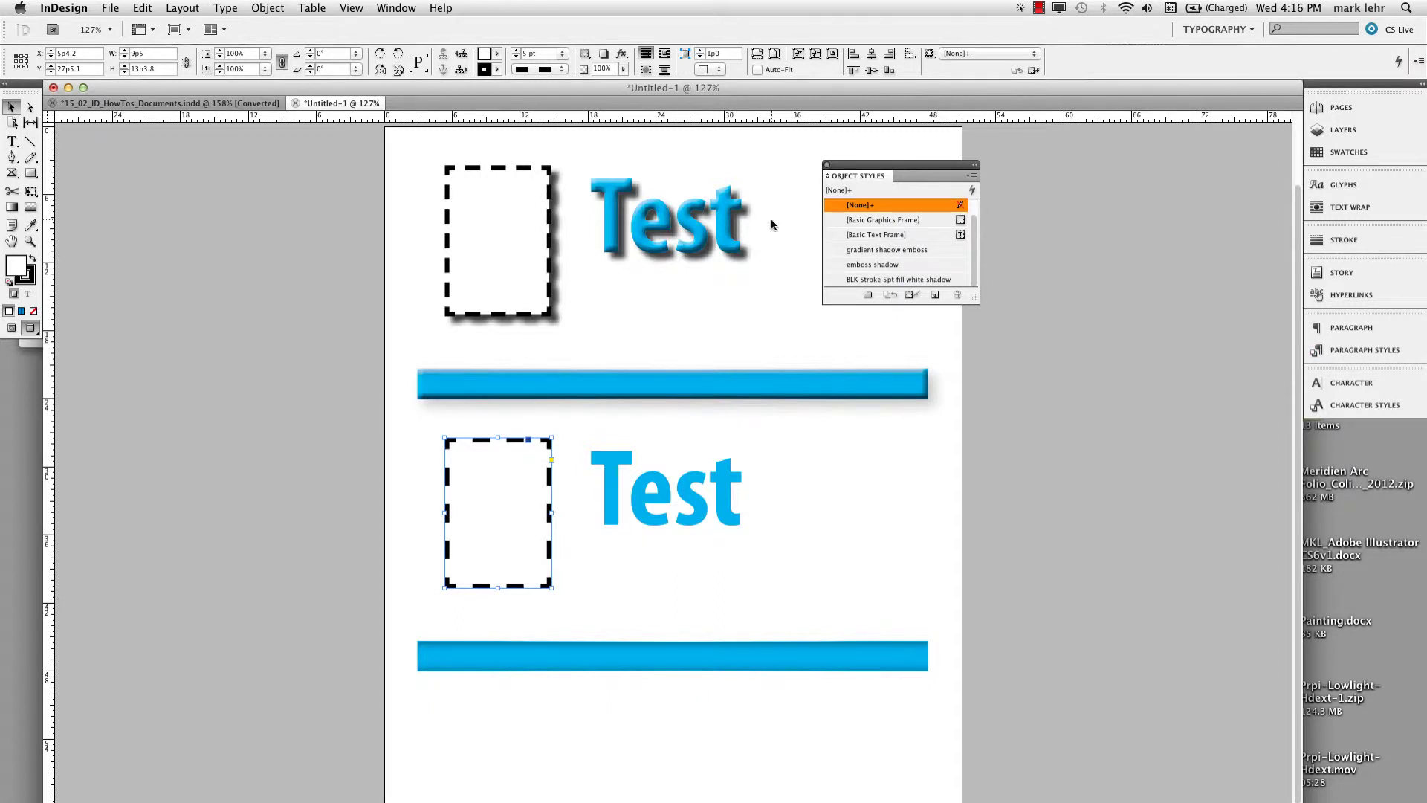
# Step: Add a default drop shadow (75% Multiply, 0p7 offsets, 0p5 size) to the lower frame
pyautogui.click(391, 8)
pyautogui.click(1197, 151)
pyautogui.press('super+shift+F10')
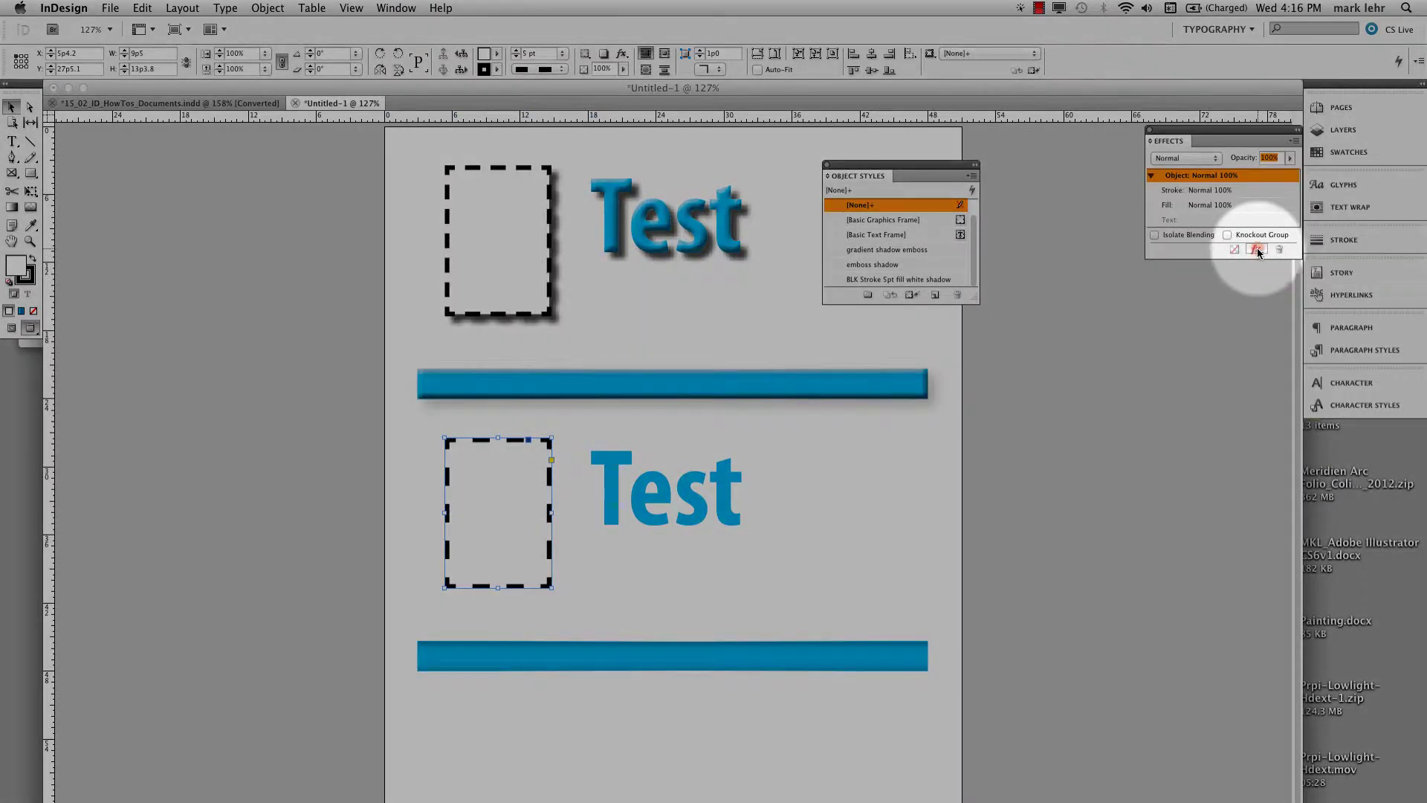
pyautogui.click(1256, 249)
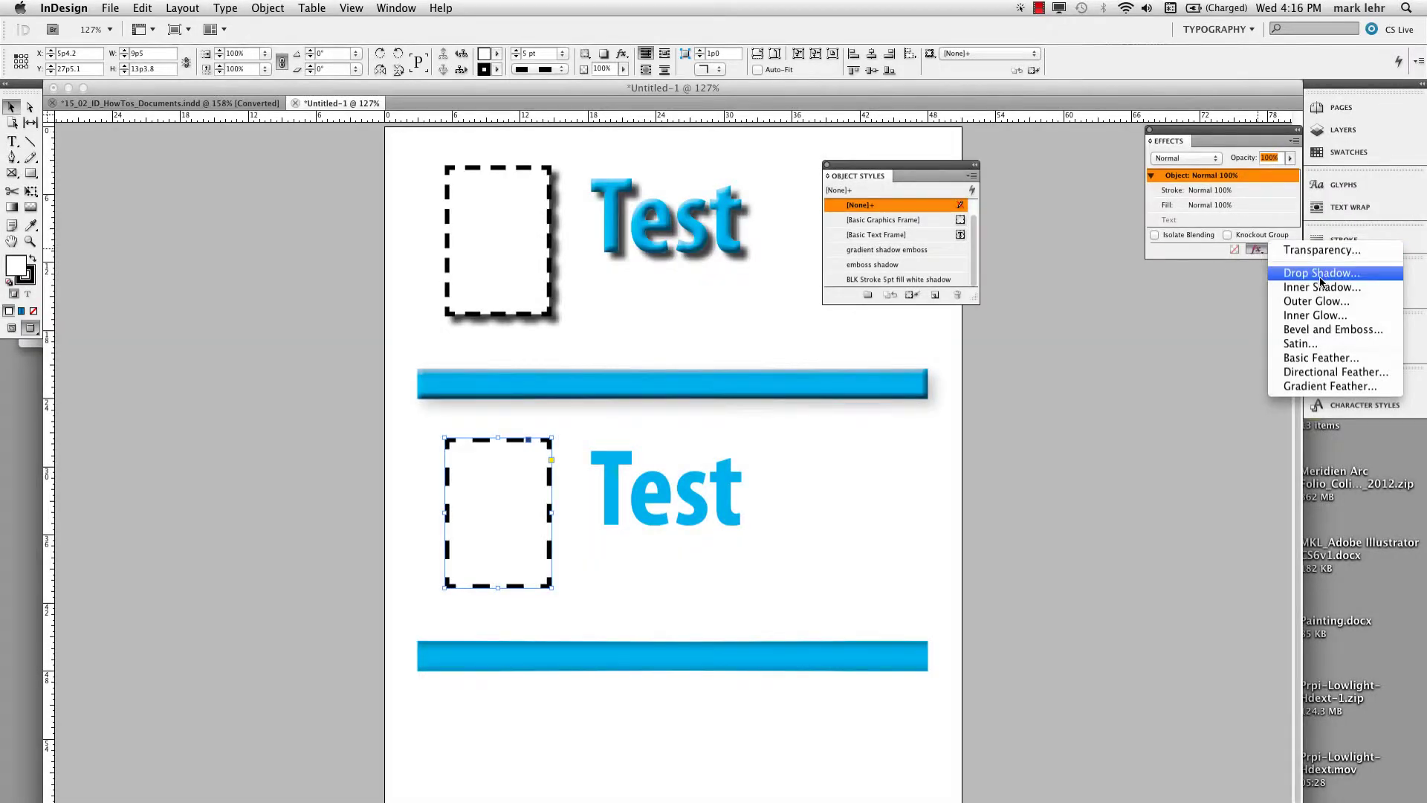
pyautogui.click(1320, 273)
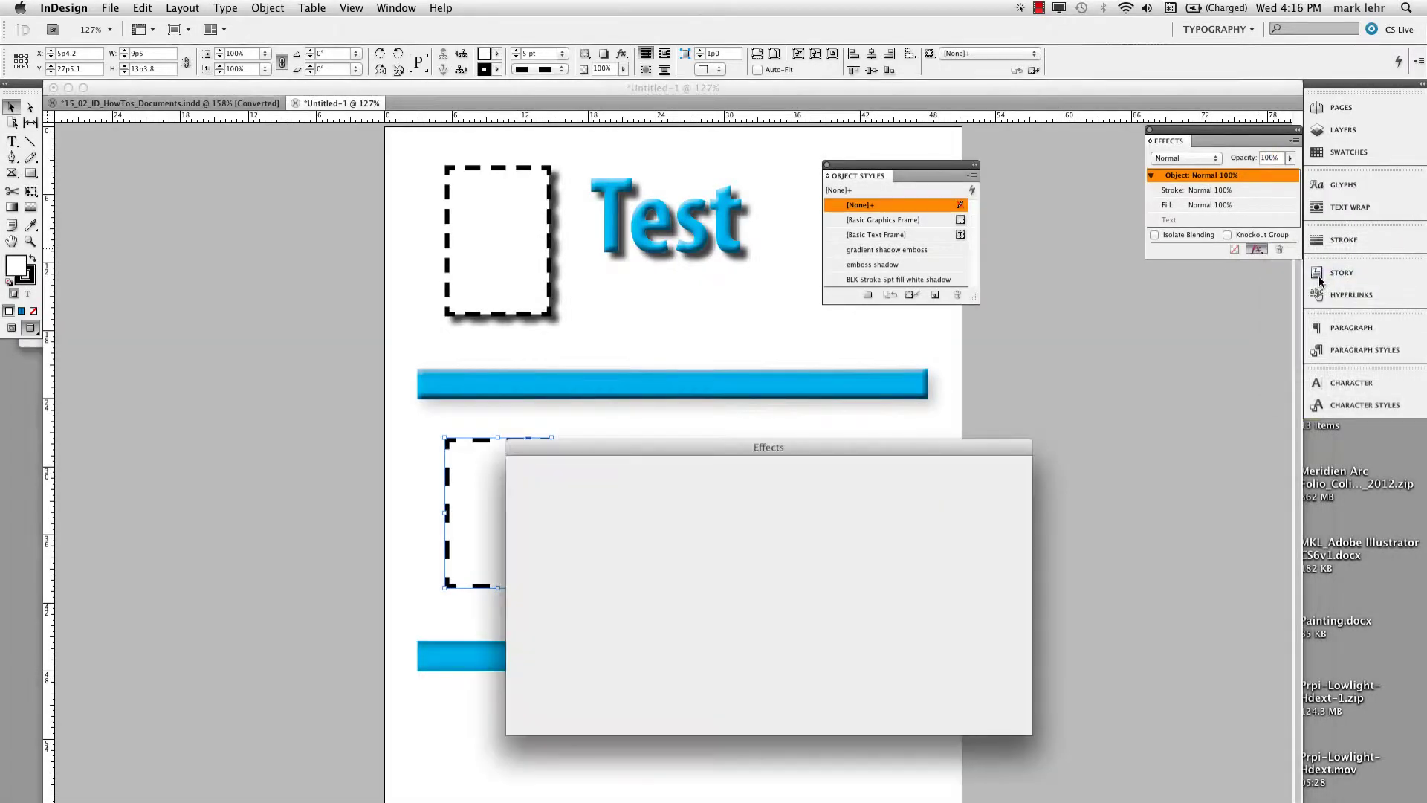
pyautogui.moveTo(875, 446); pyautogui.dragTo(983, 395)
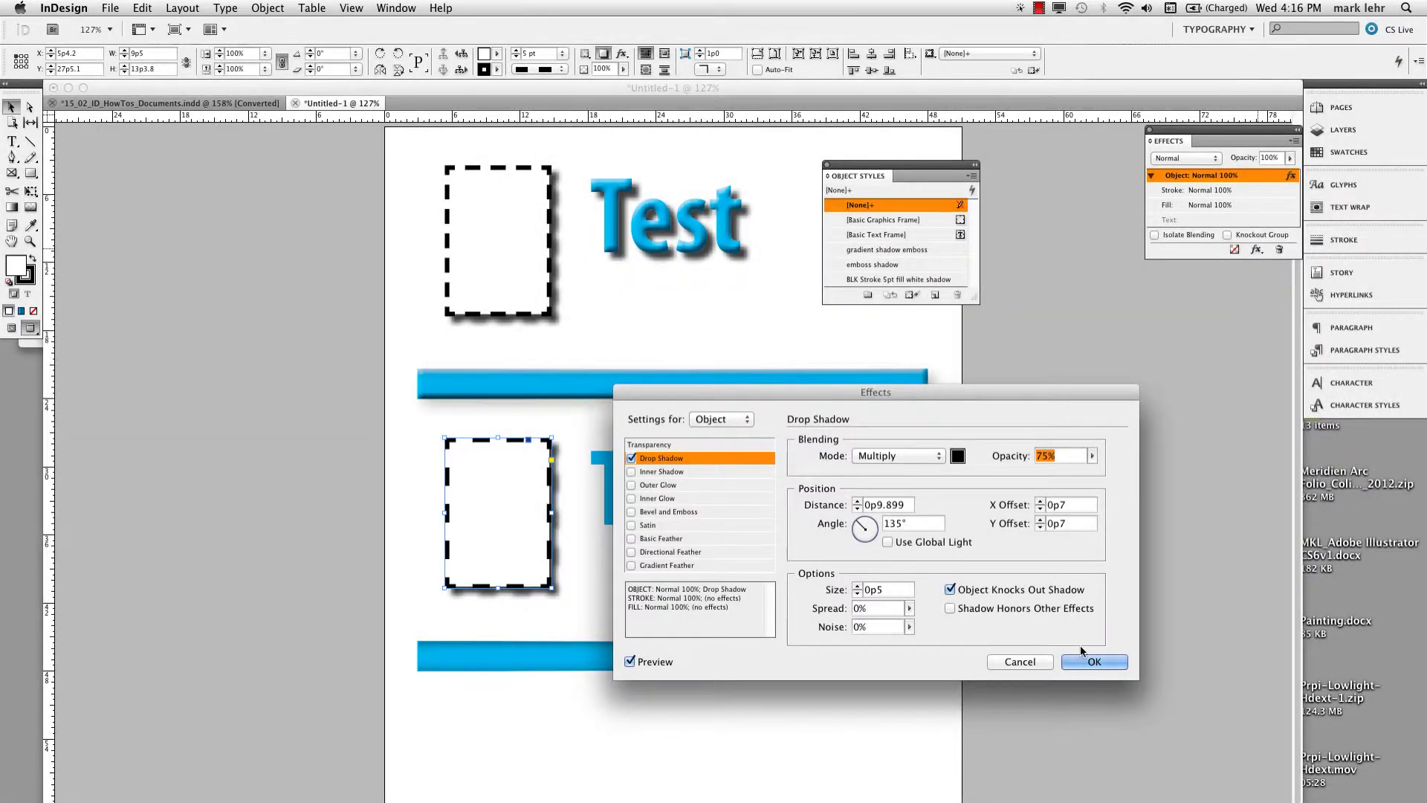
pyautogui.click(1092, 664)
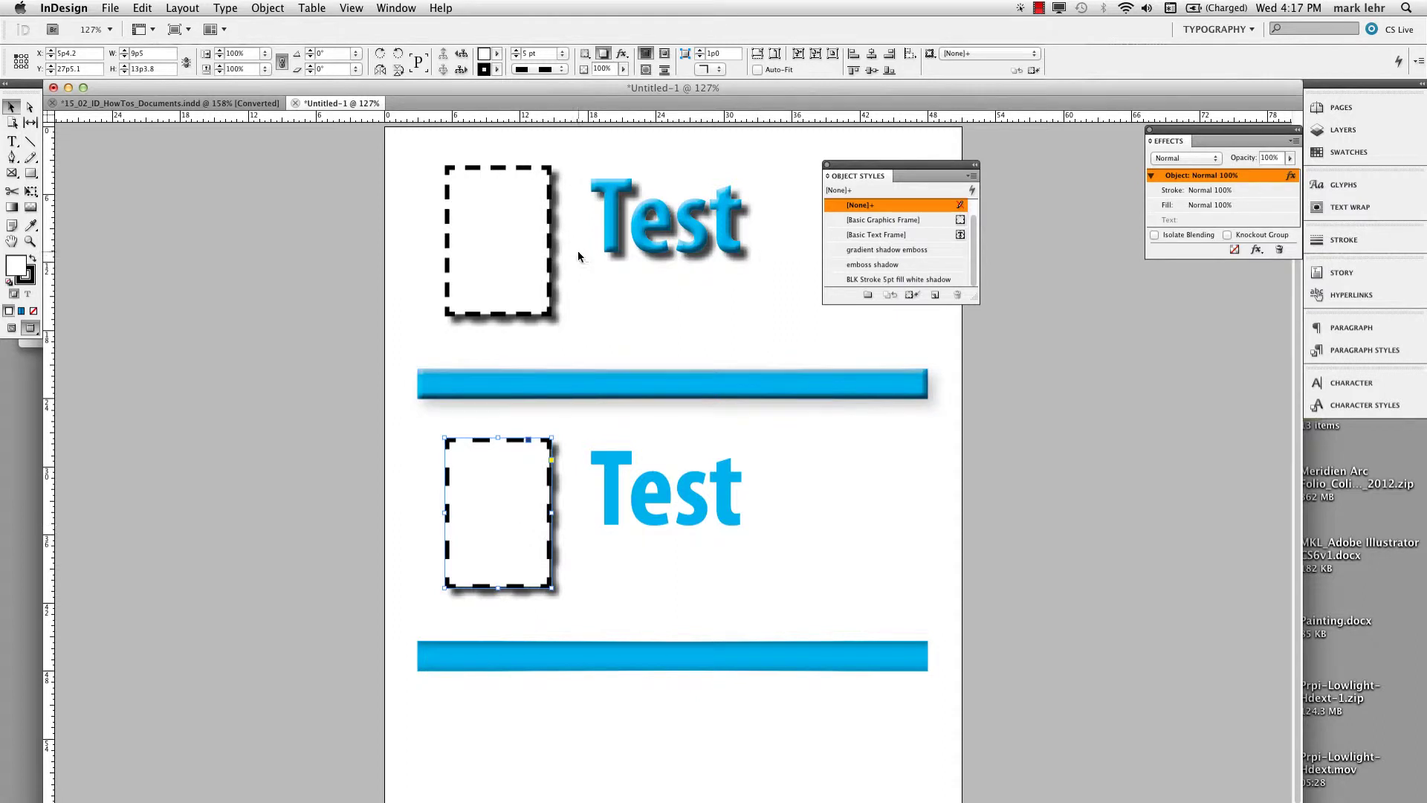
# Step: Hide and then bring back the Object Styles panel
pyautogui.click(402, 7)
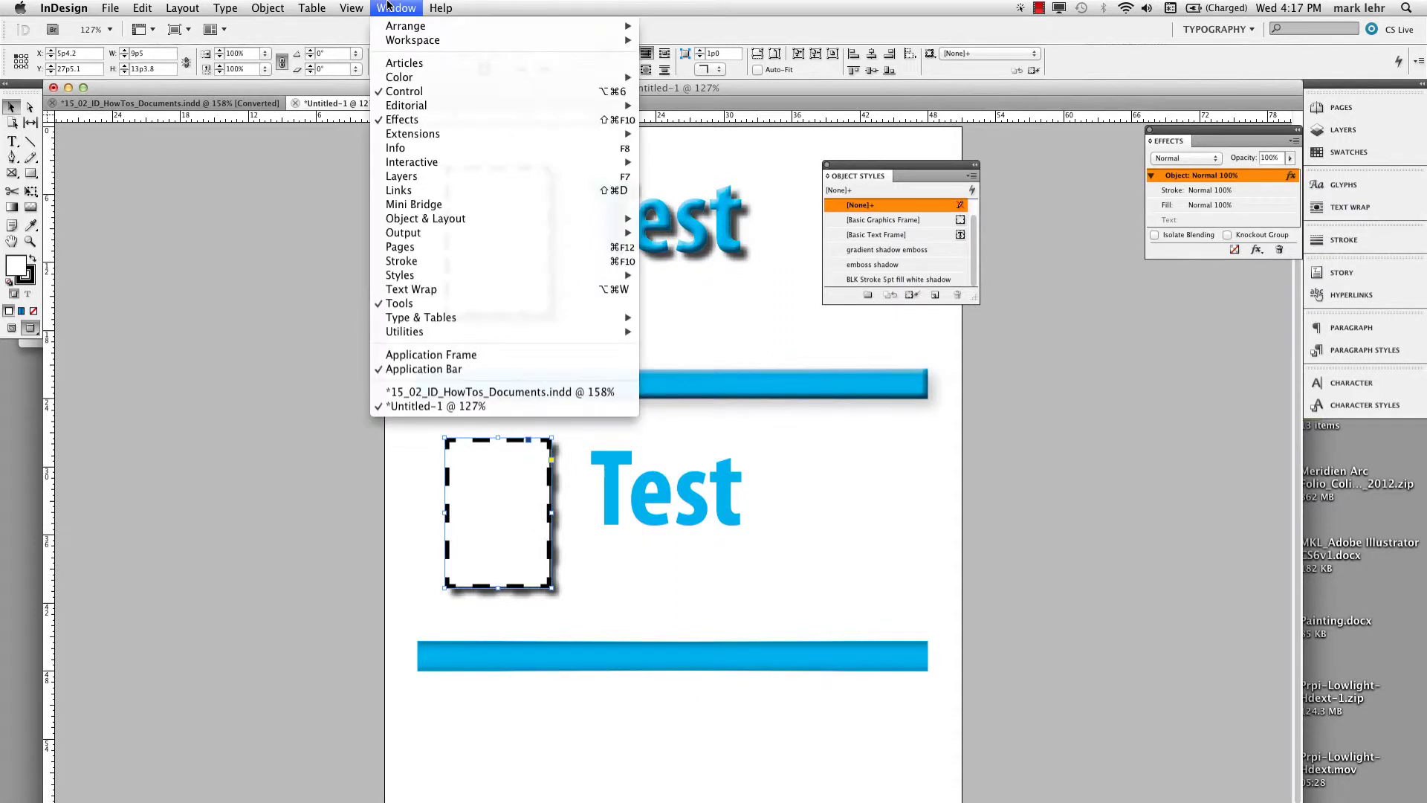
pyautogui.moveTo(471, 275)
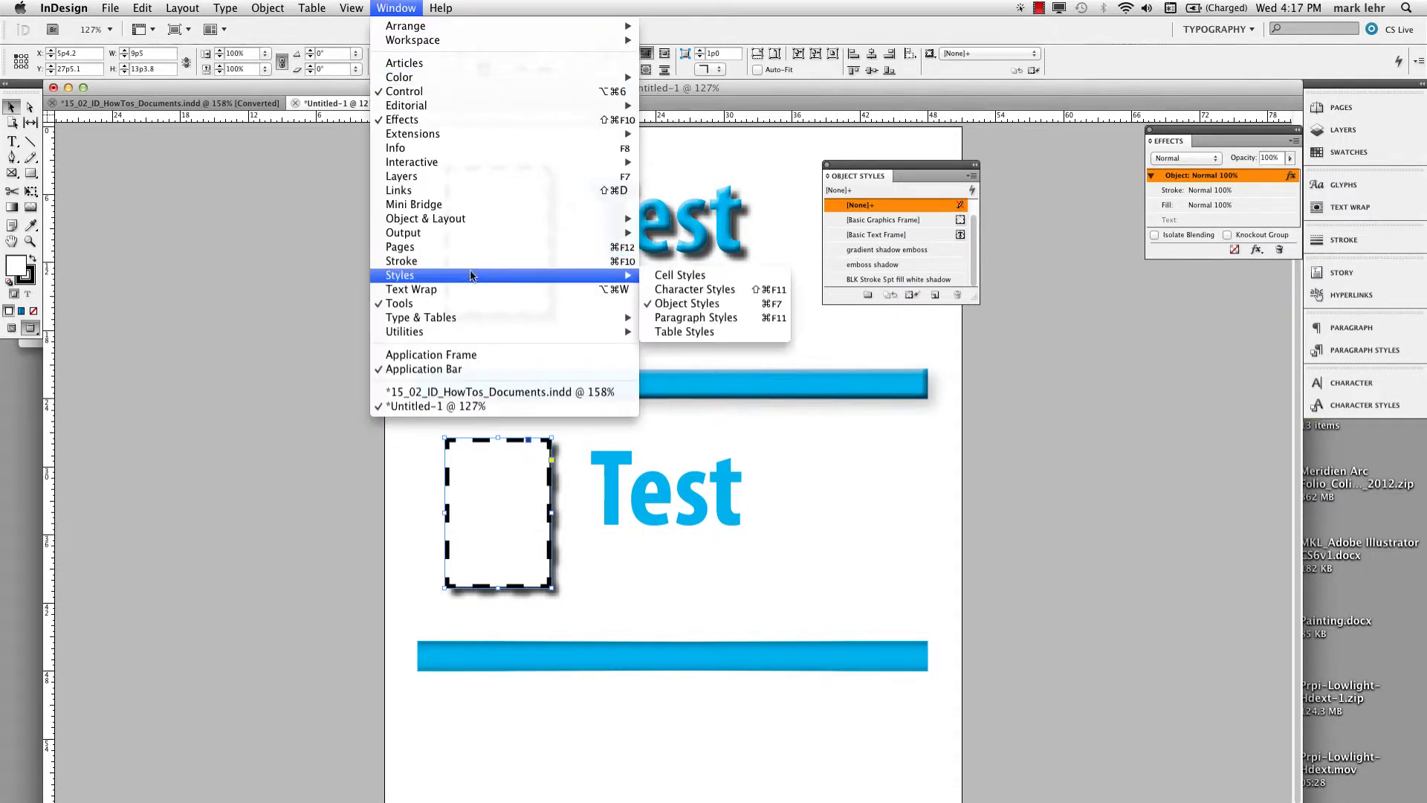
pyautogui.click(683, 304)
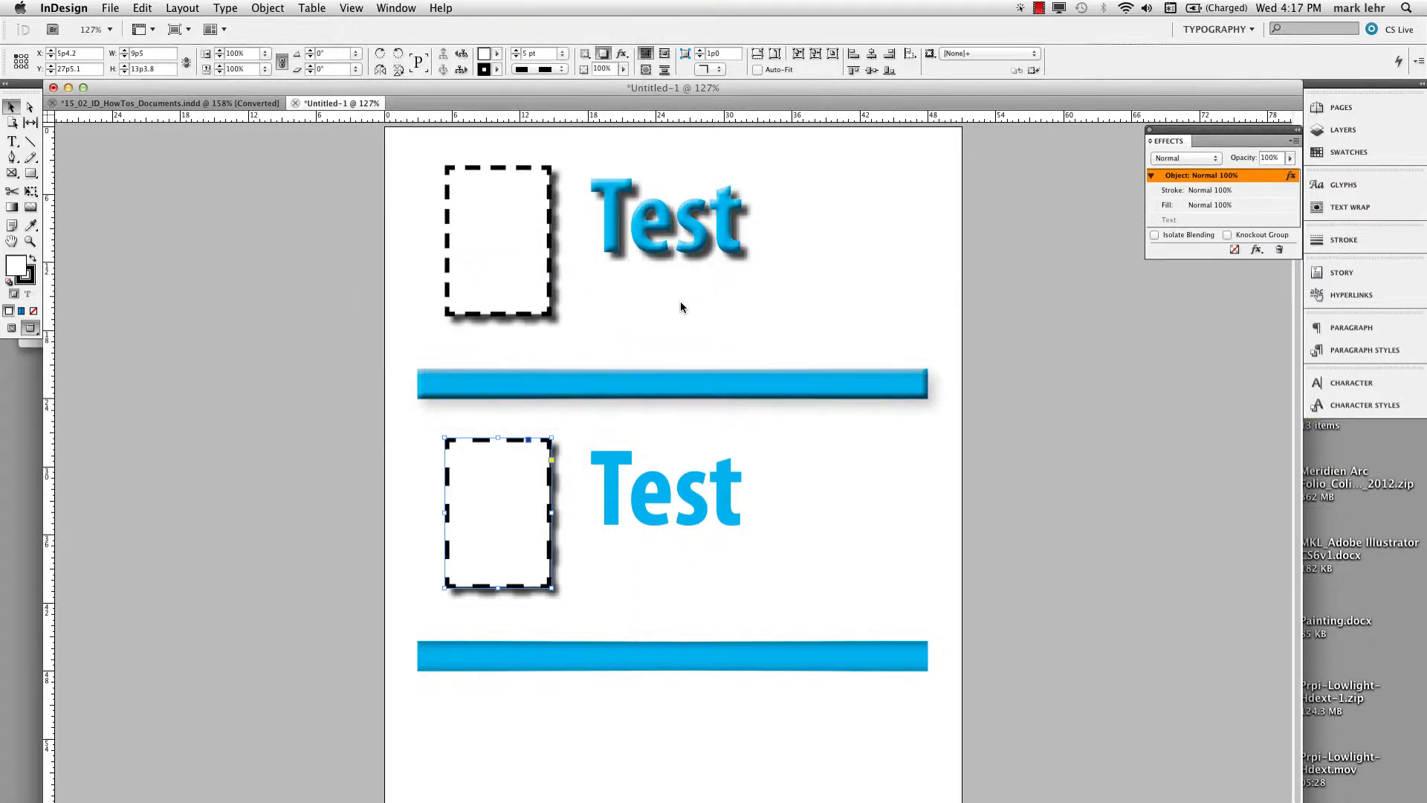
pyautogui.click(398, 7)
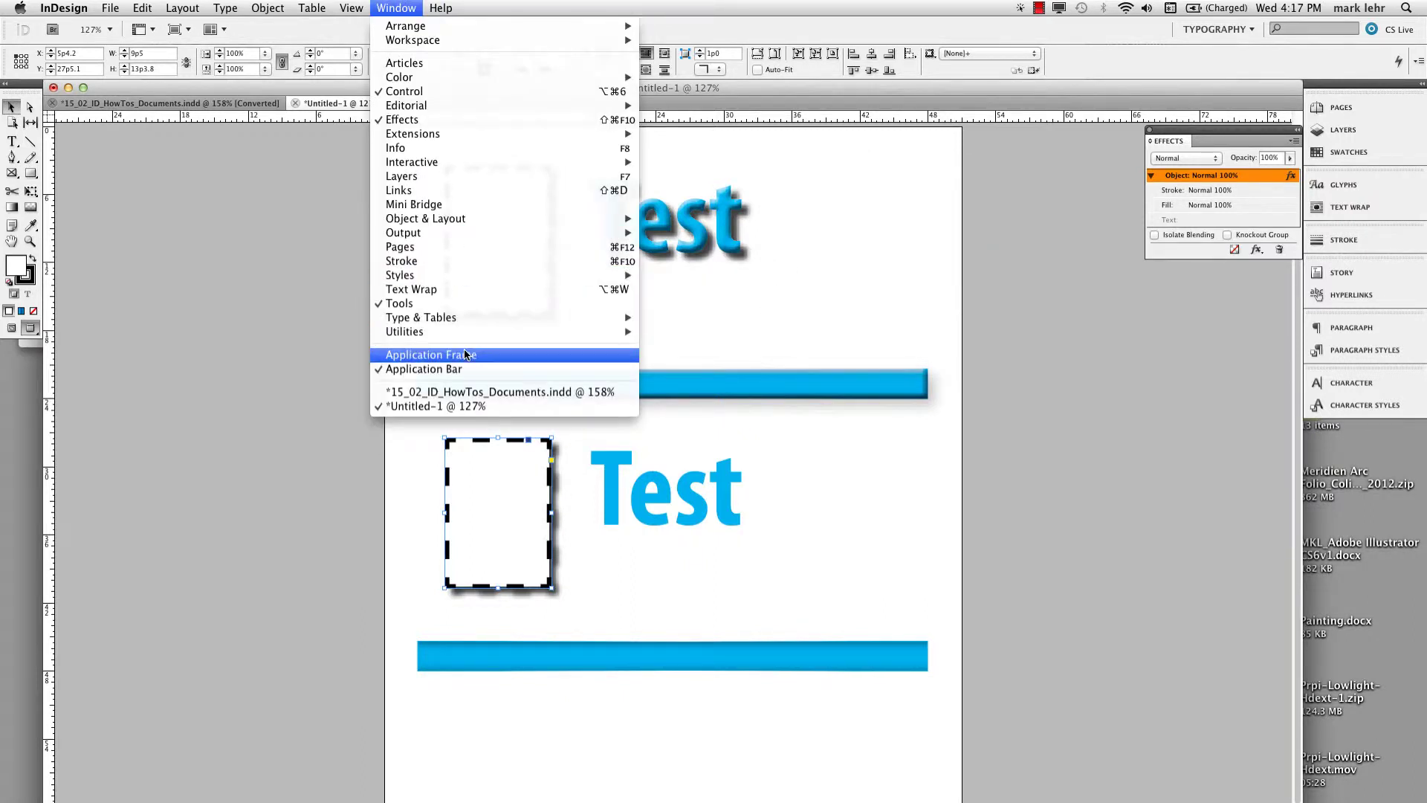
pyautogui.moveTo(466, 283)
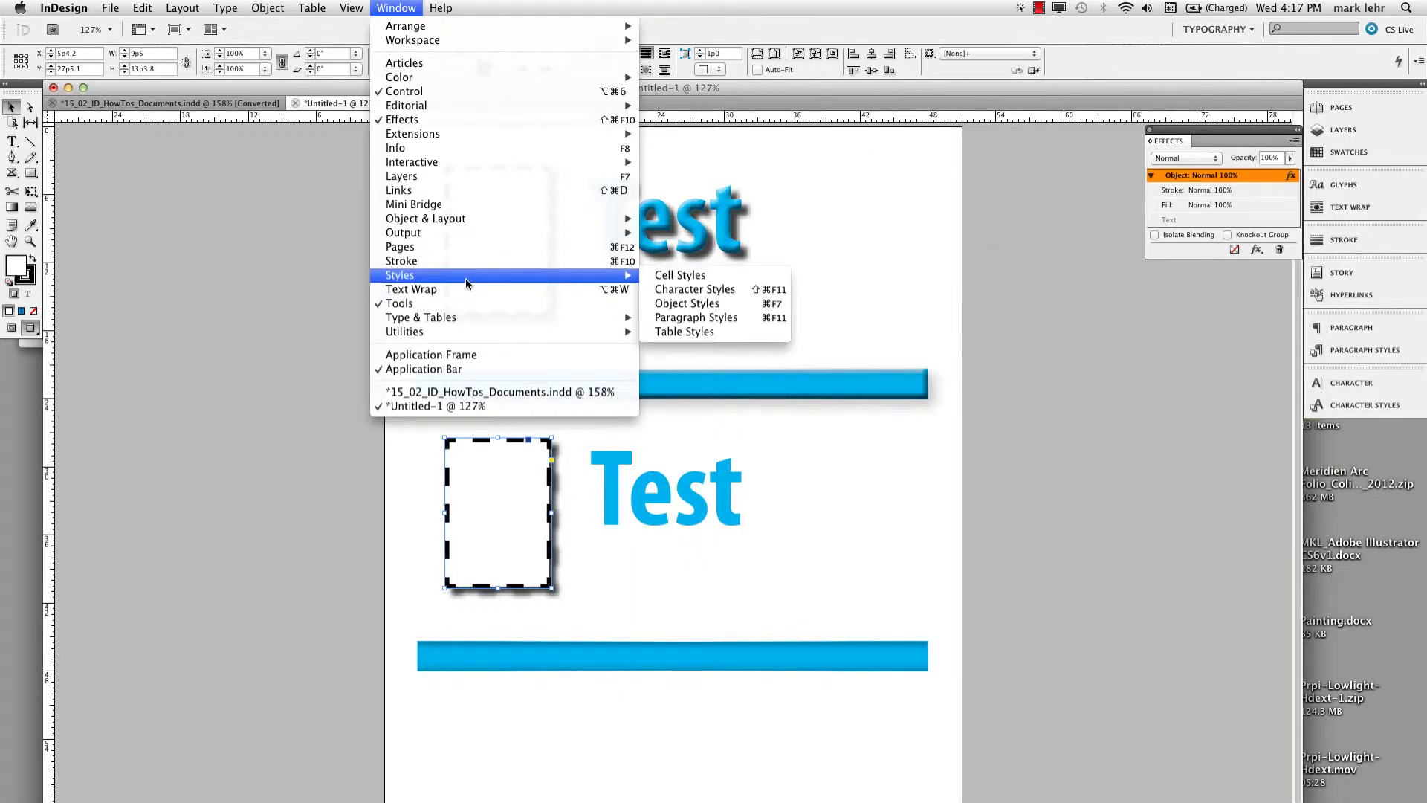
pyautogui.click(752, 306)
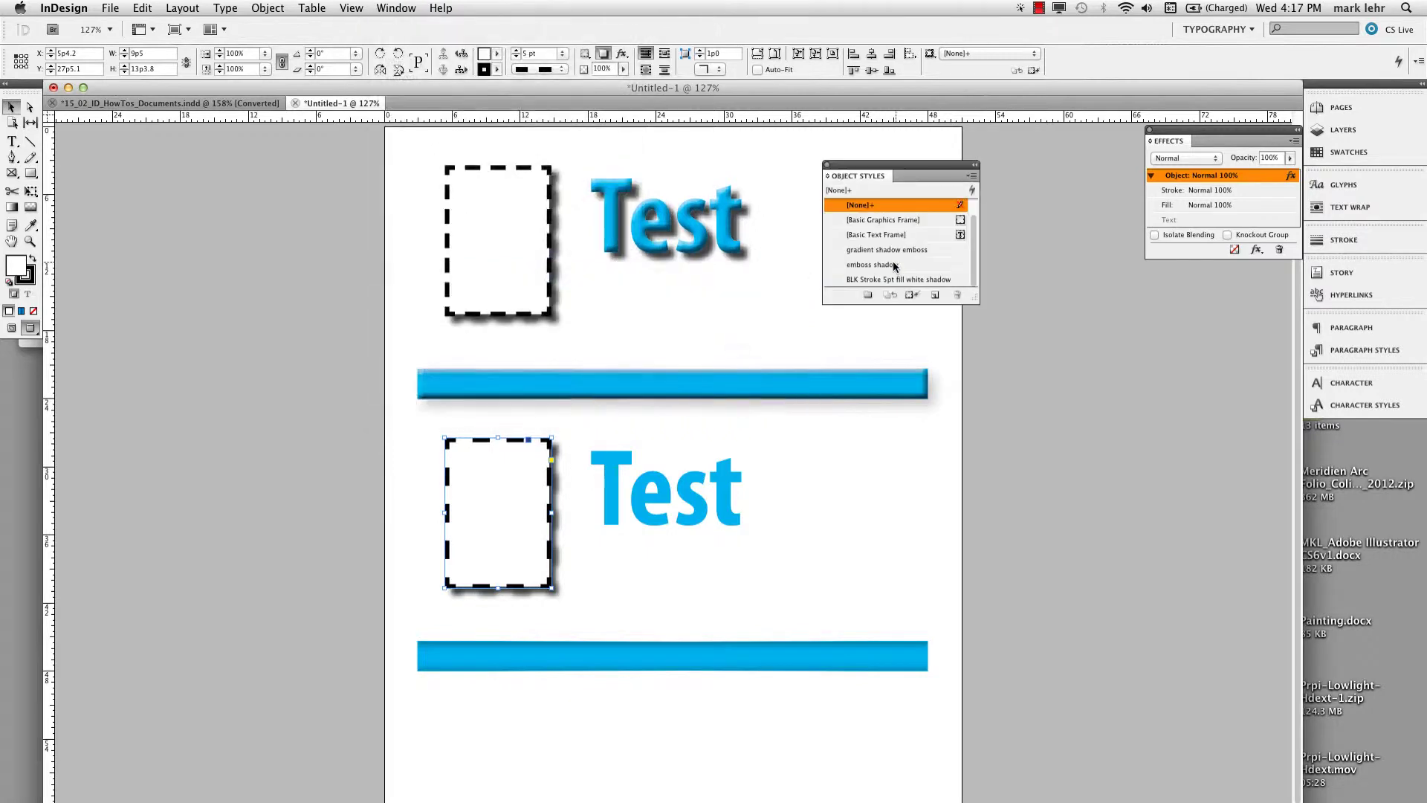
# Step: Create a new object style 'frame dashed 5pt blk white fill' from the lower frame
pyautogui.click(974, 181)
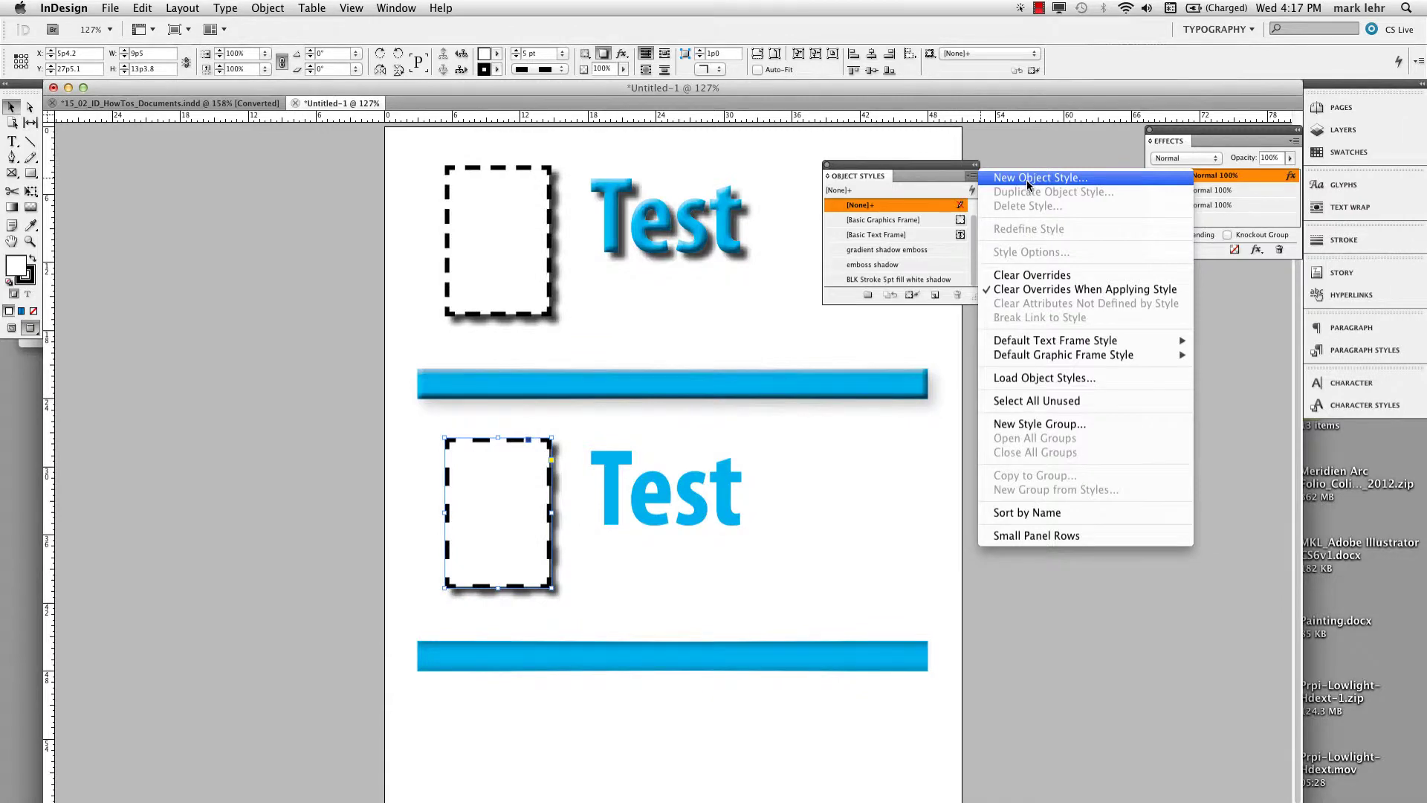
pyautogui.click(1028, 179)
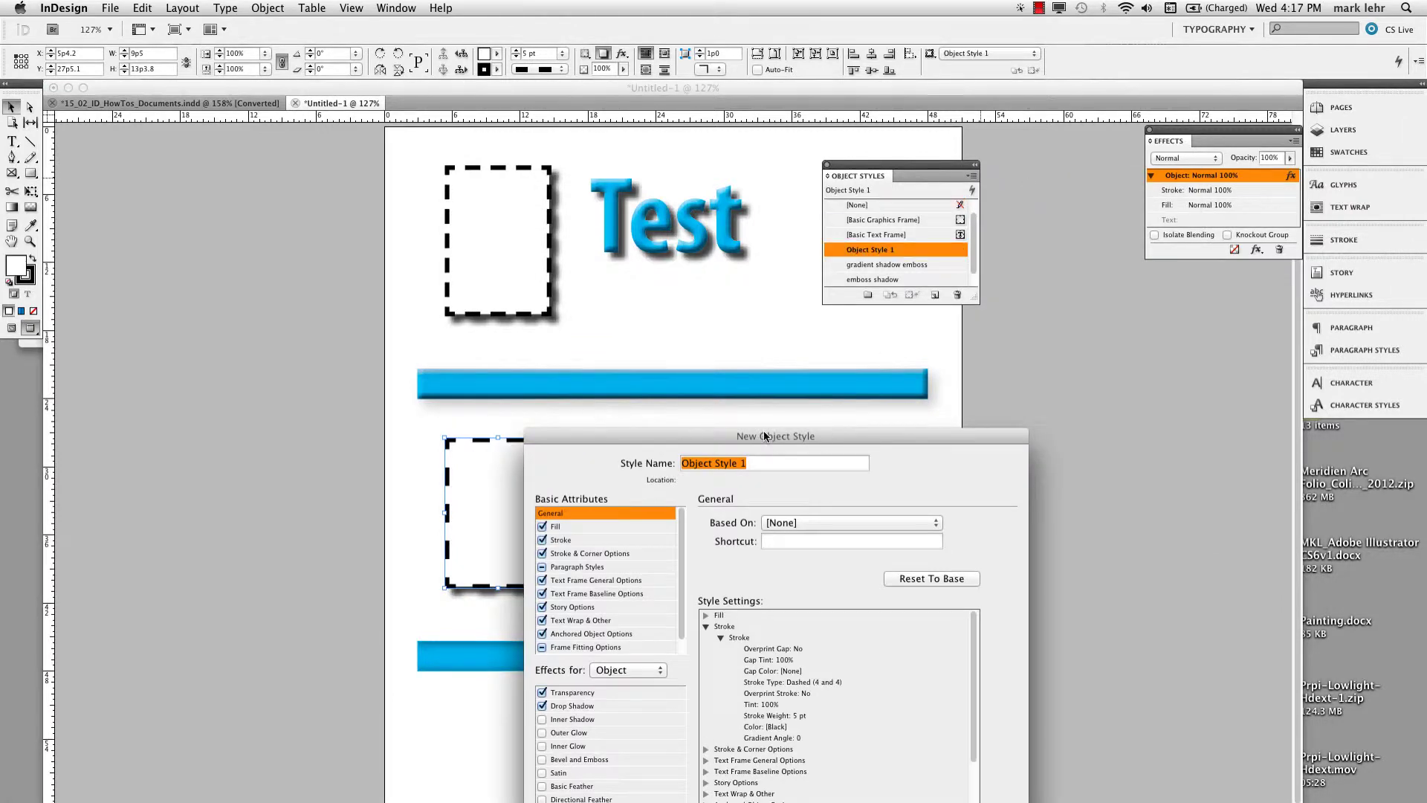
pyautogui.moveTo(764, 433); pyautogui.dragTo(925, 318)
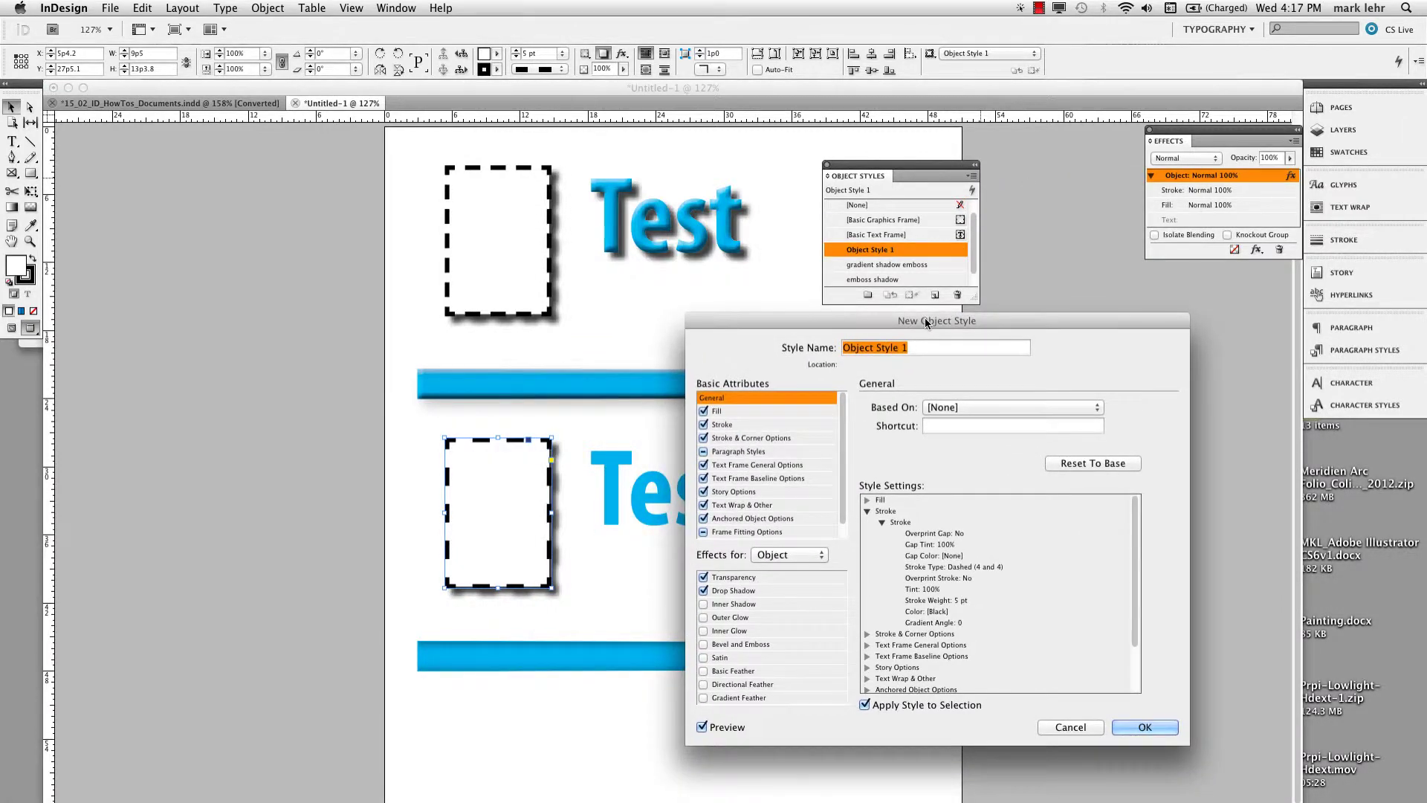
pyautogui.write('frame da')
pyautogui.write('shd')
pyautogui.write('d 5pt bl')
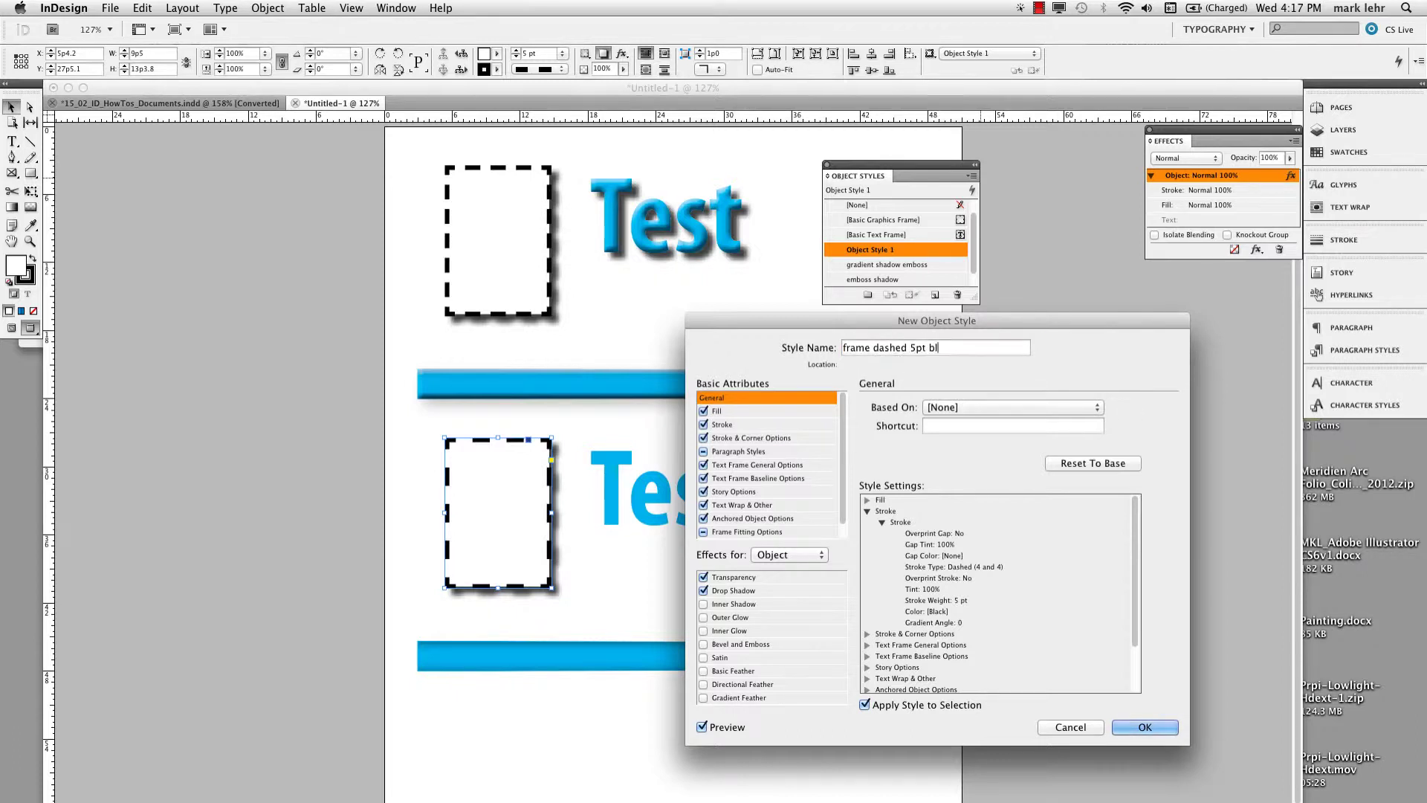
pyautogui.write('k white fill')
pyautogui.click(866, 512)
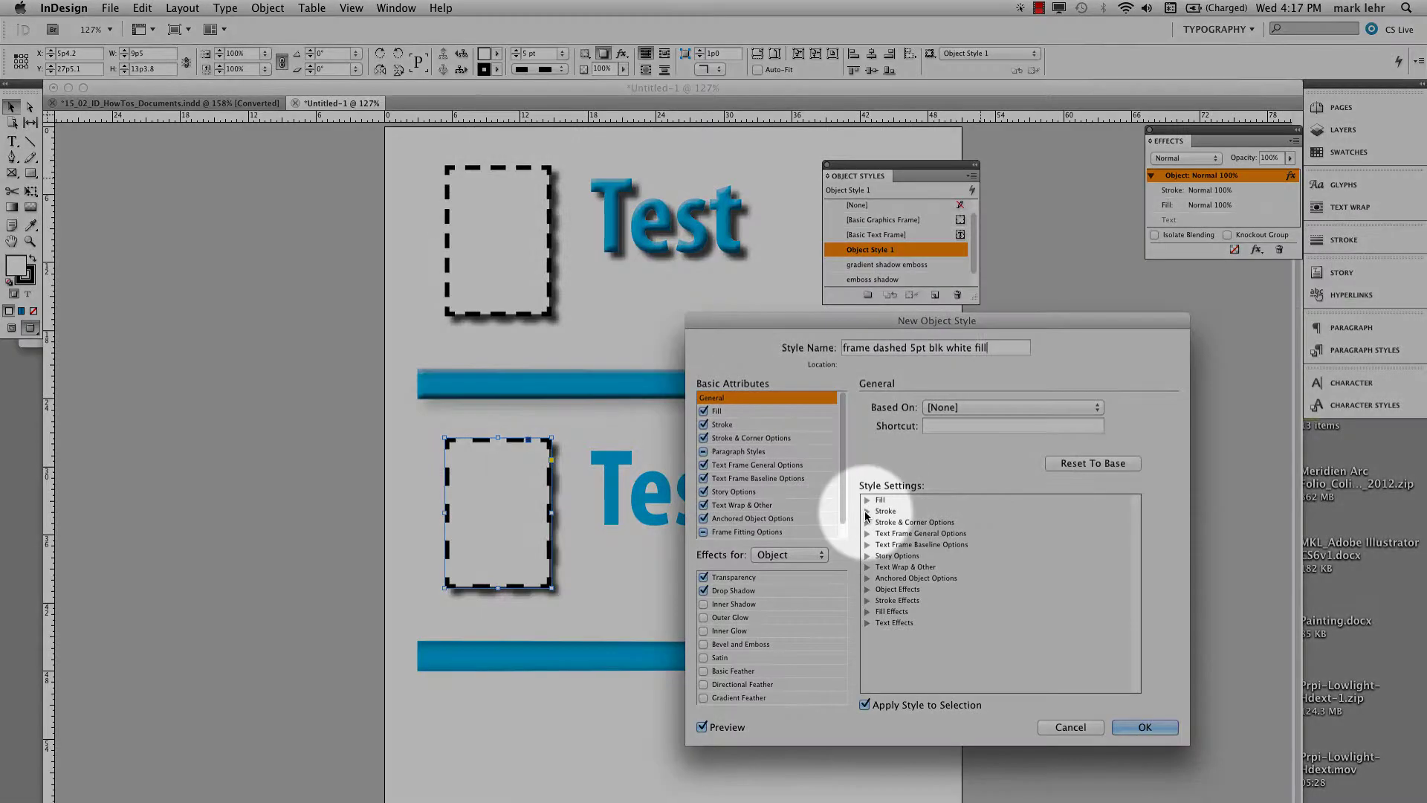
pyautogui.click(867, 511)
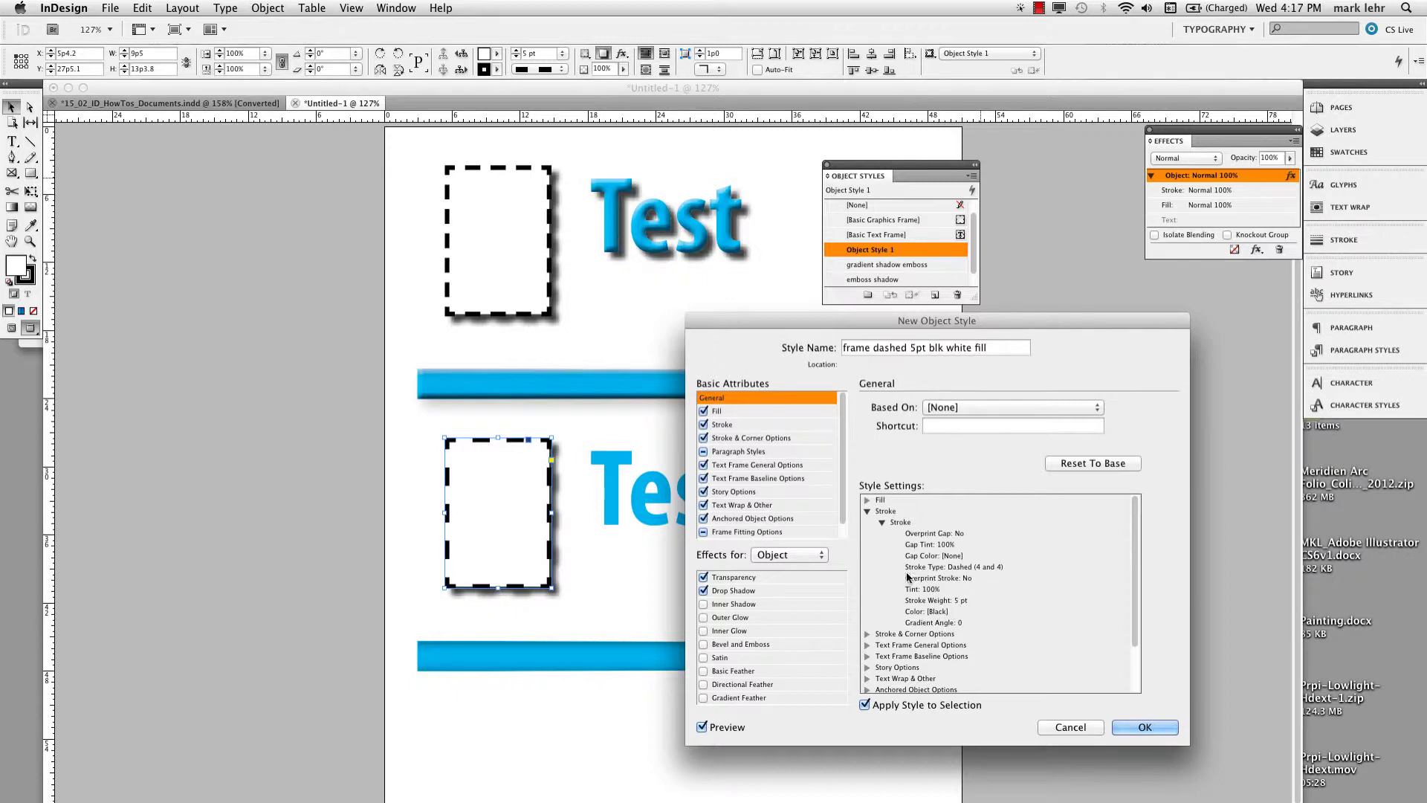
pyautogui.click(867, 511)
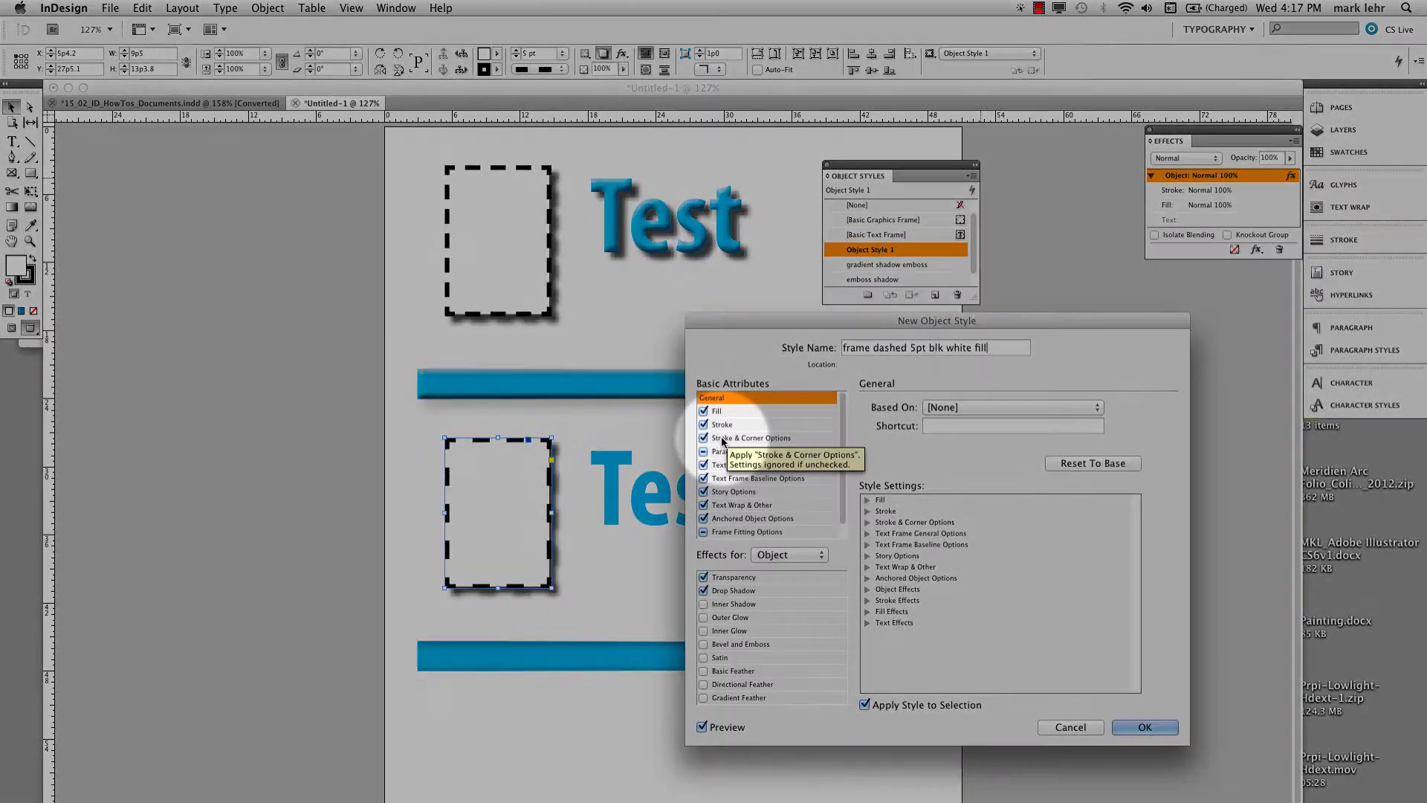
pyautogui.click(735, 438)
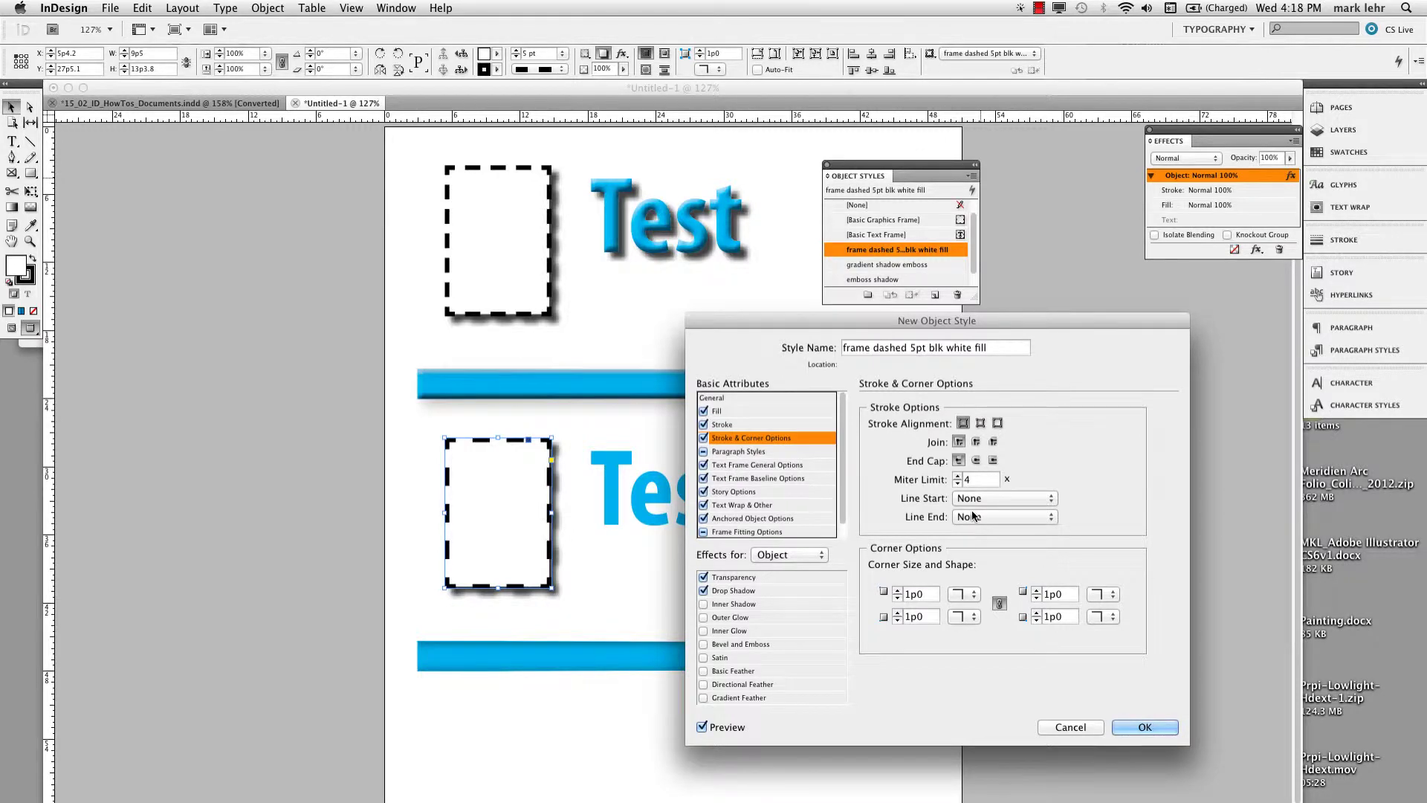
pyautogui.click(724, 397)
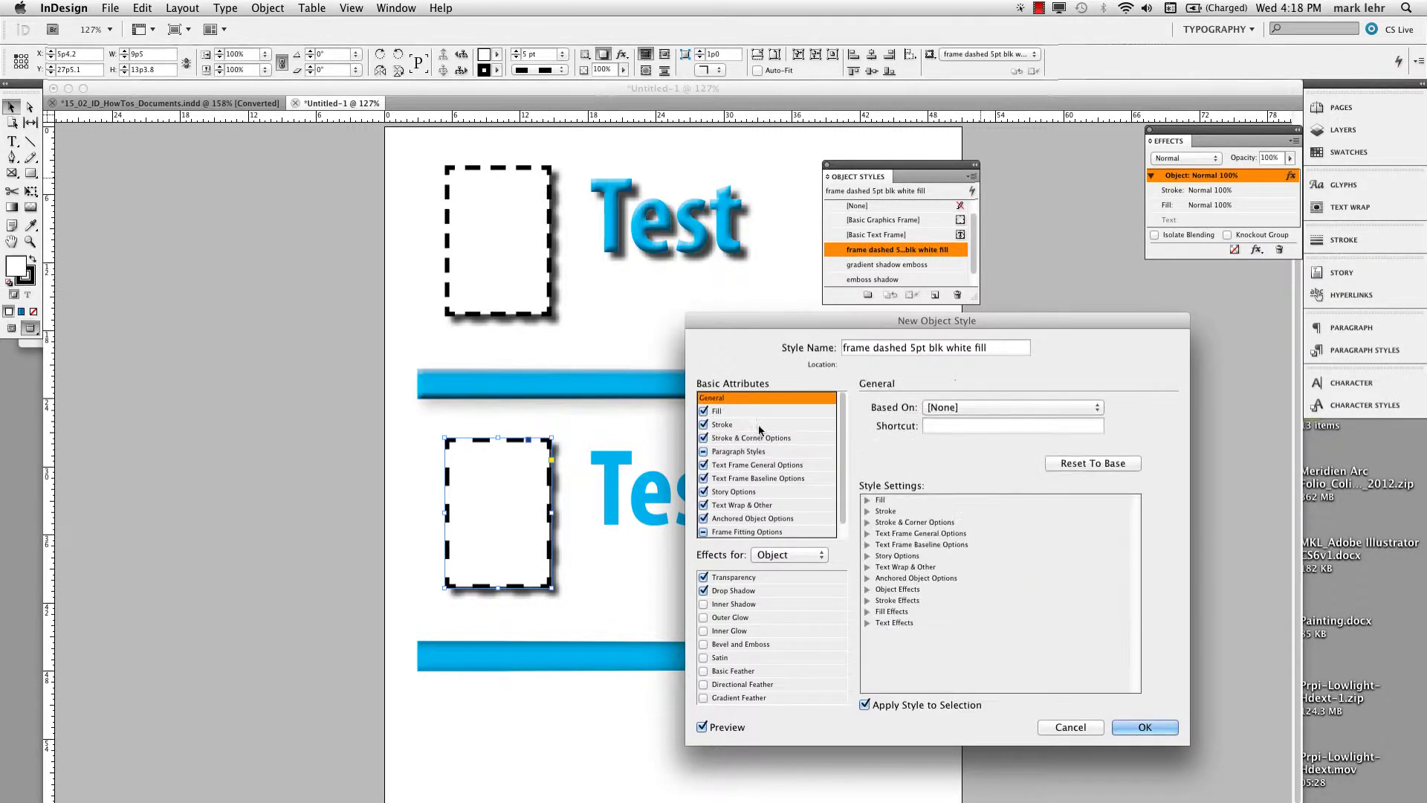
pyautogui.click(1131, 726)
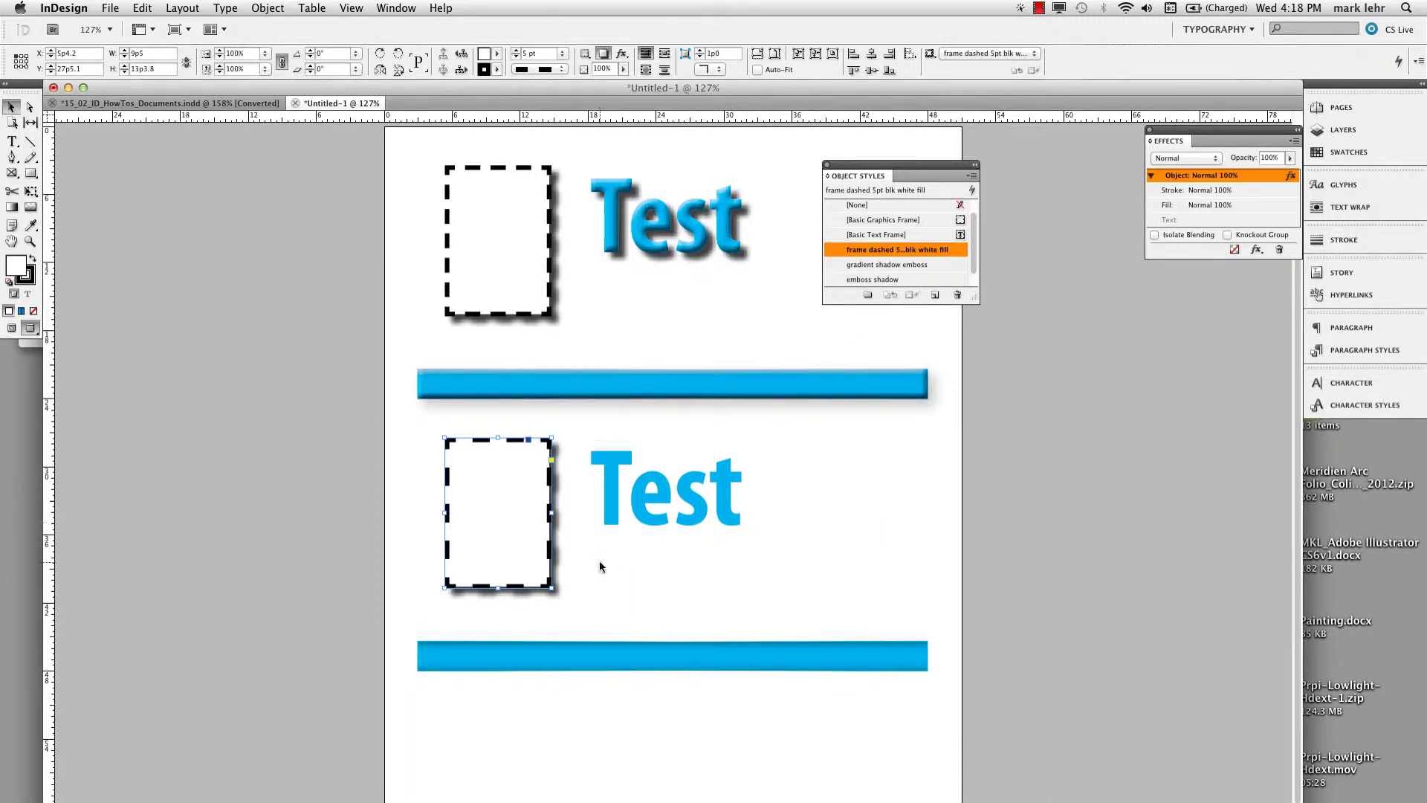
pyautogui.click(502, 251)
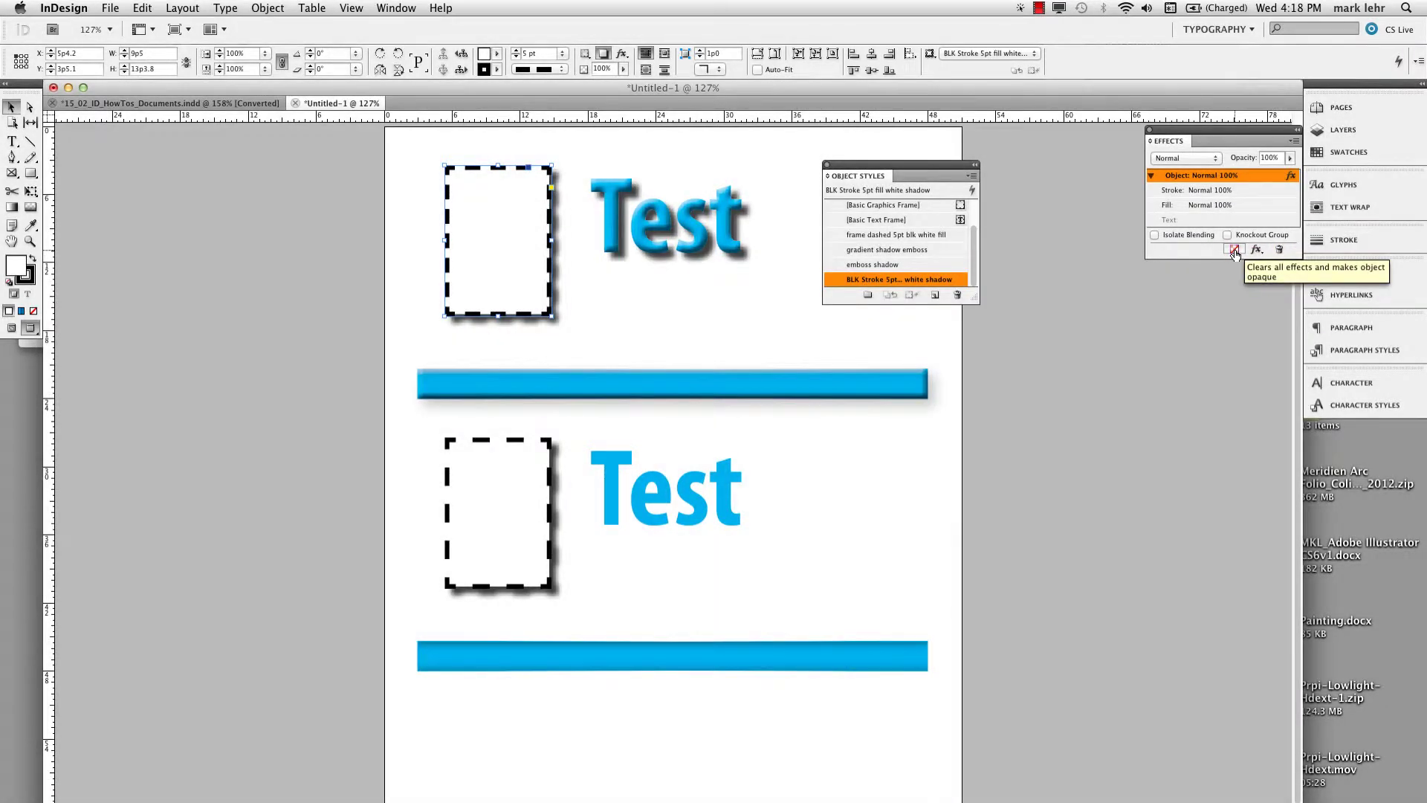
pyautogui.click(1235, 251)
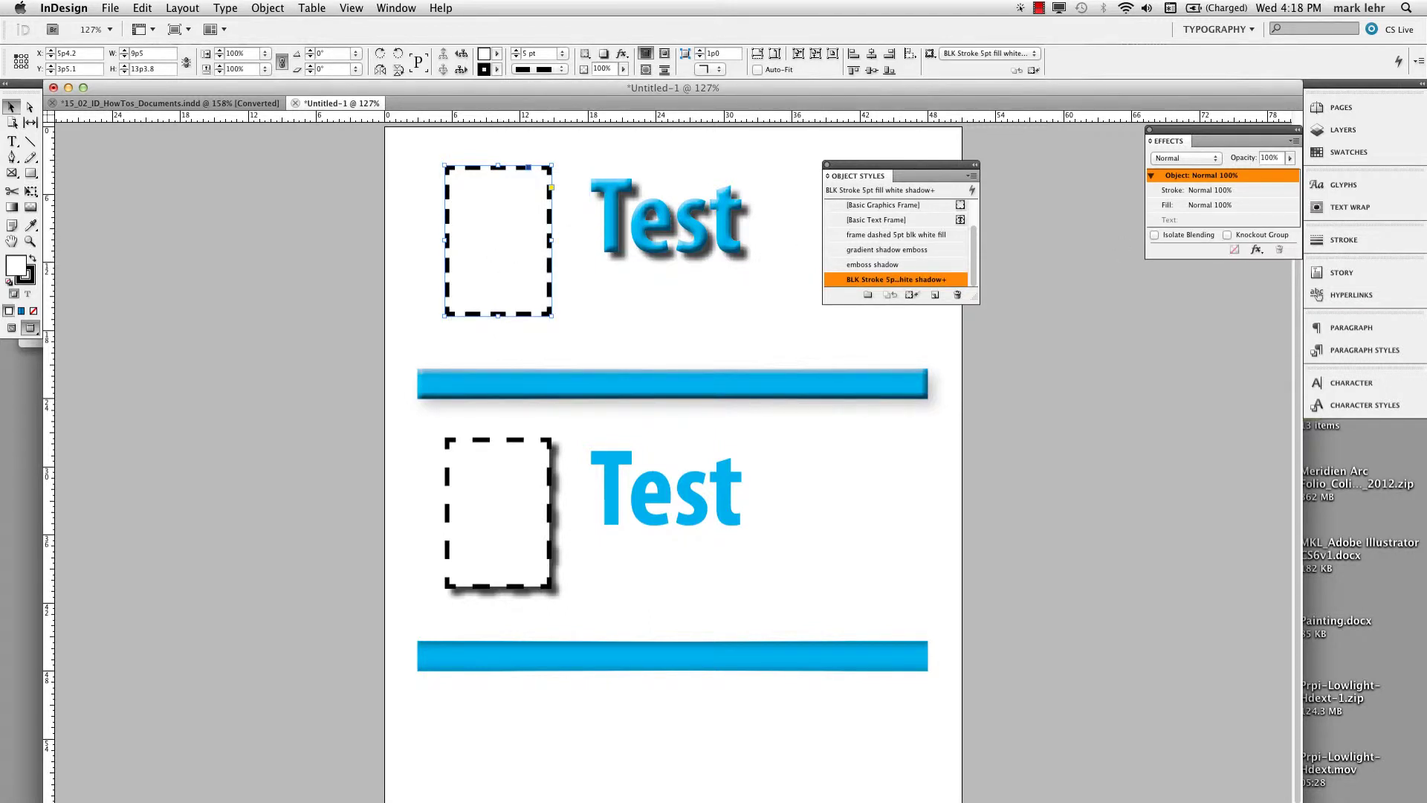
pyautogui.click(1372, 239)
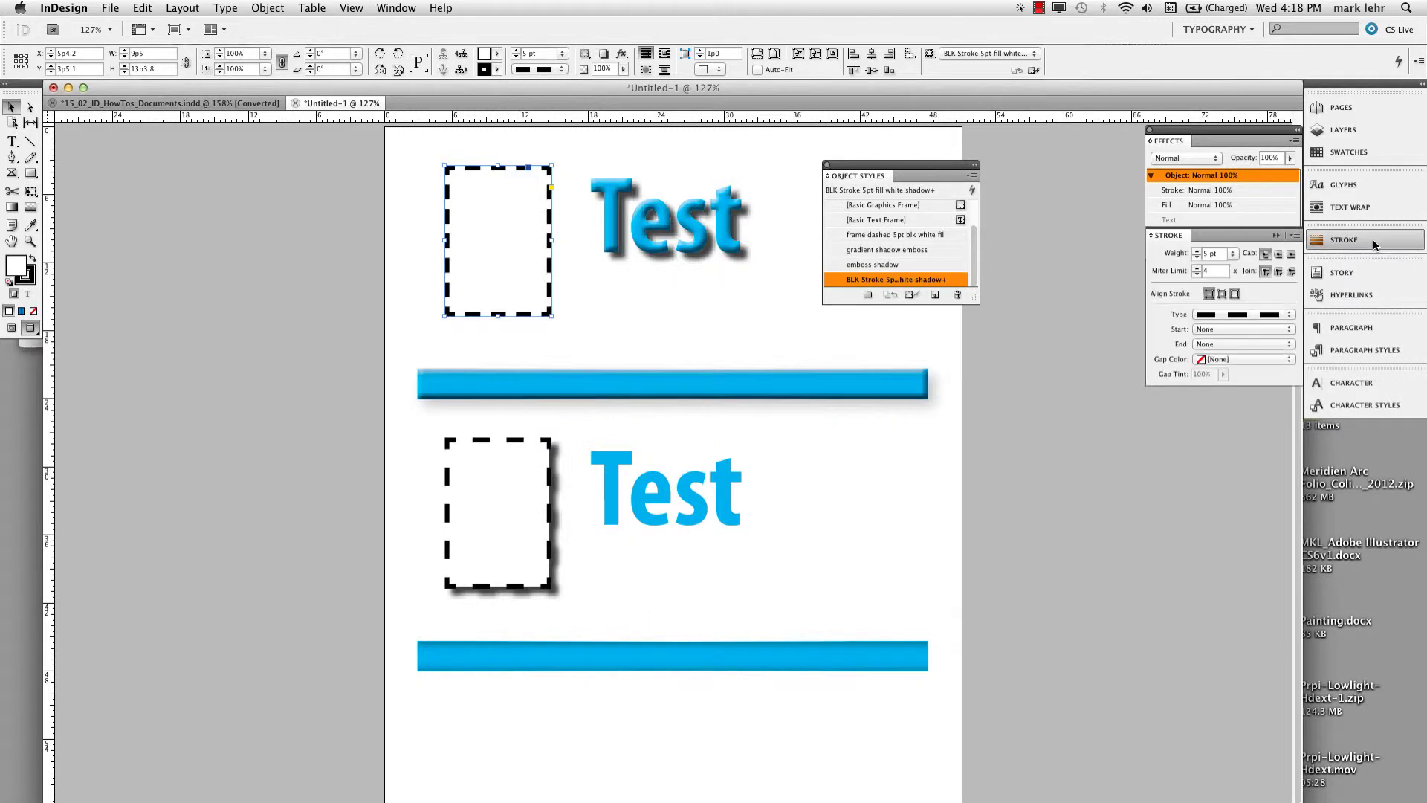
pyautogui.click(1220, 318)
pyautogui.click(1231, 327)
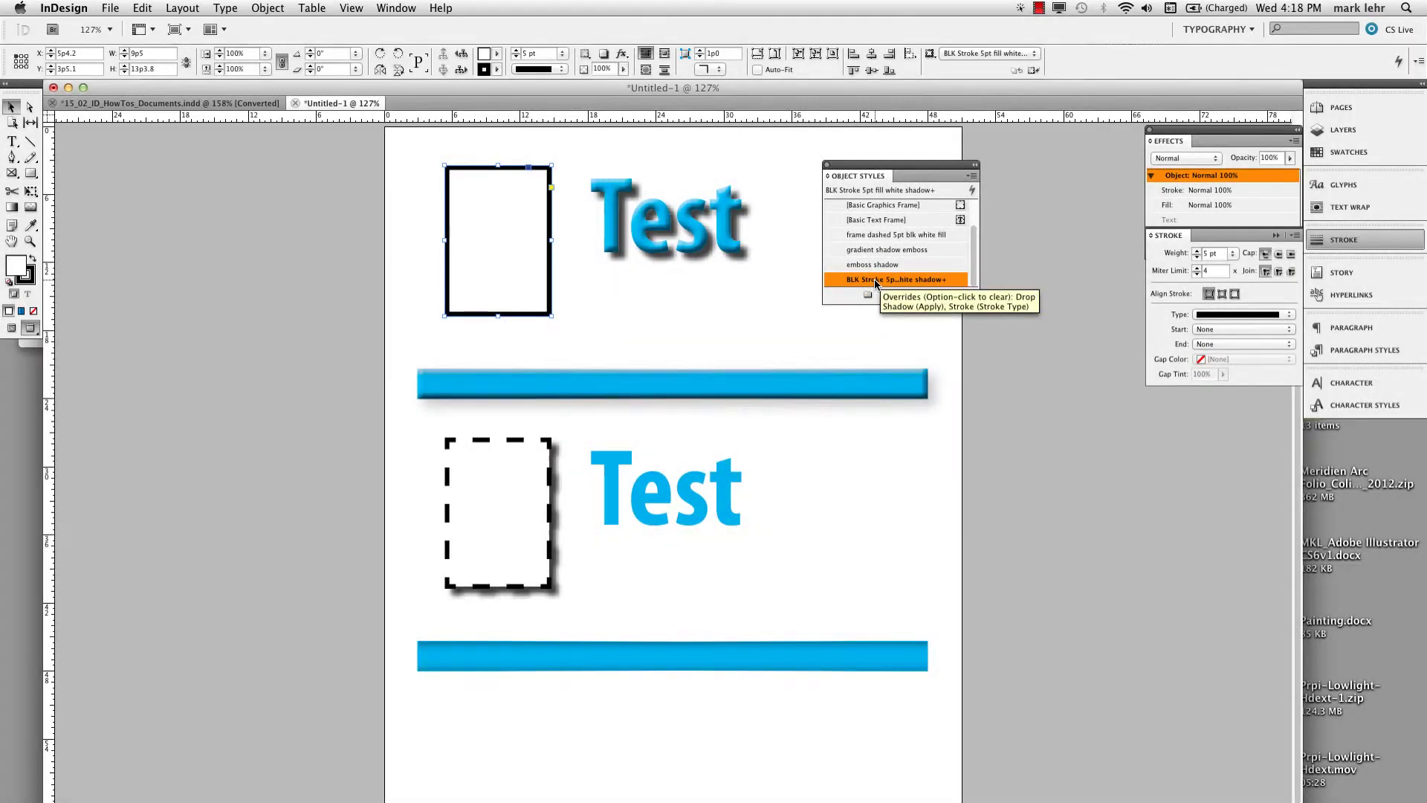
pyautogui.moveTo(876, 283); pyautogui.dragTo(499, 287)
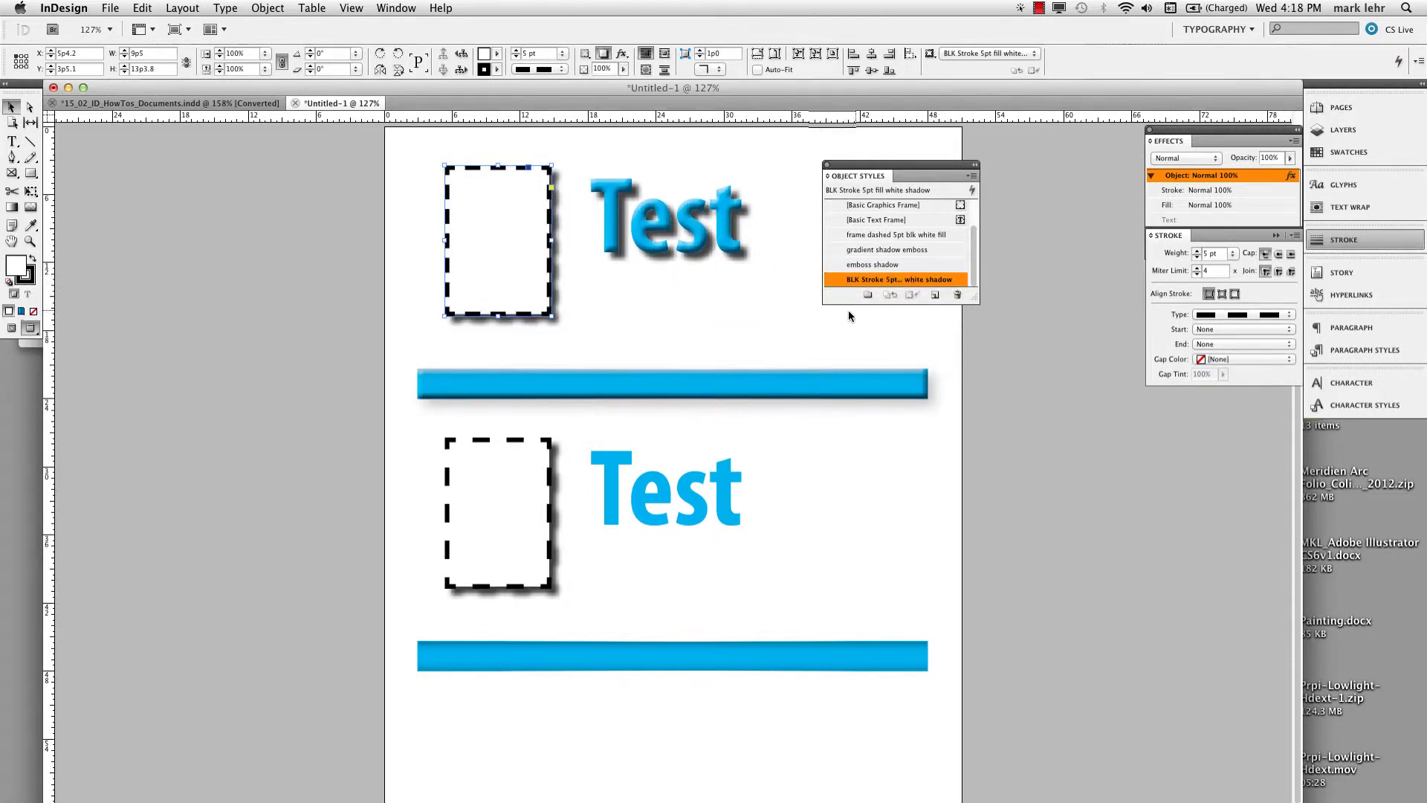
pyautogui.moveTo(881, 283); pyautogui.dragTo(657, 220)
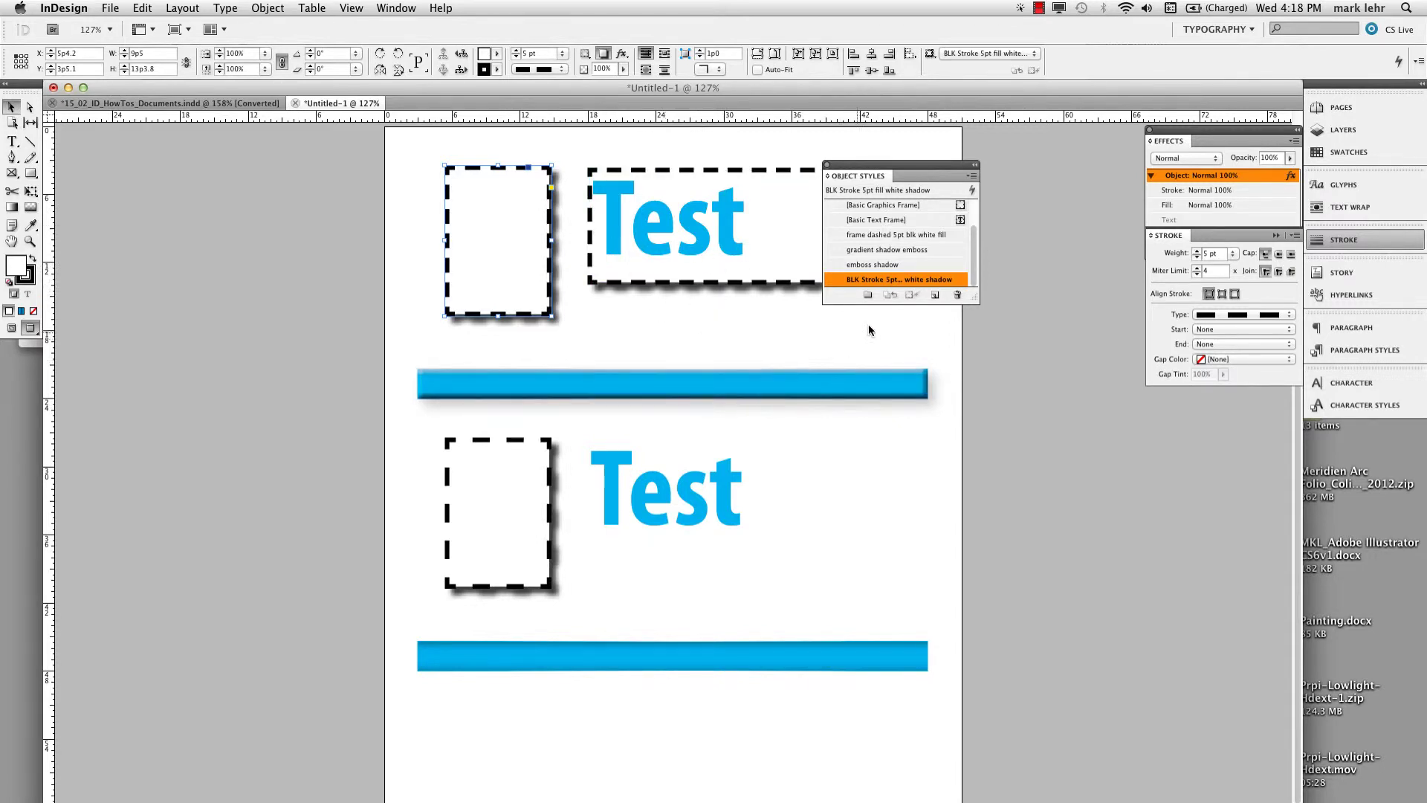
pyautogui.moveTo(850, 278)
pyautogui.mouseDown()
pyautogui.moveTo(786, 395)
pyautogui.moveTo(786, 381)
pyautogui.mouseUp()
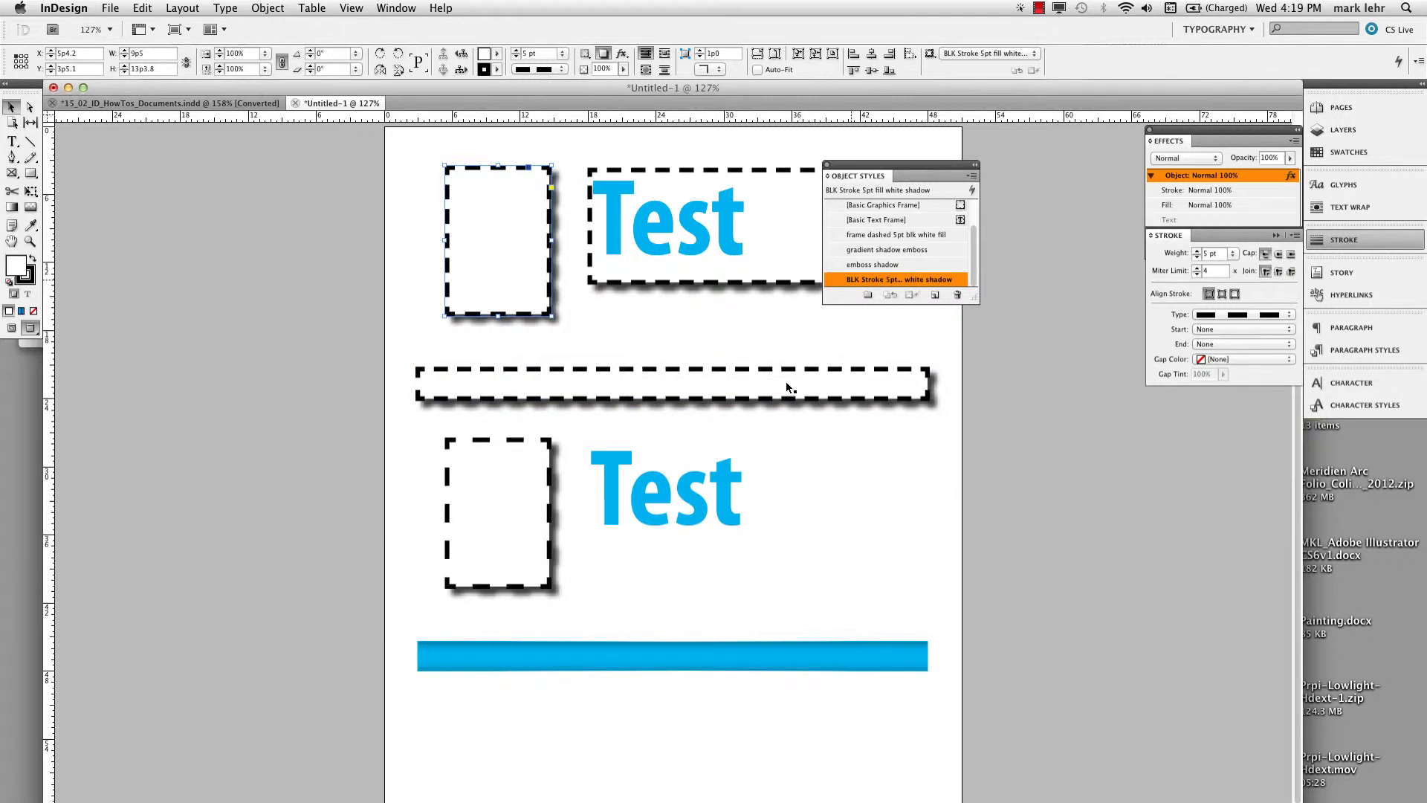
pyautogui.press('super+z')
pyautogui.press('super+z')
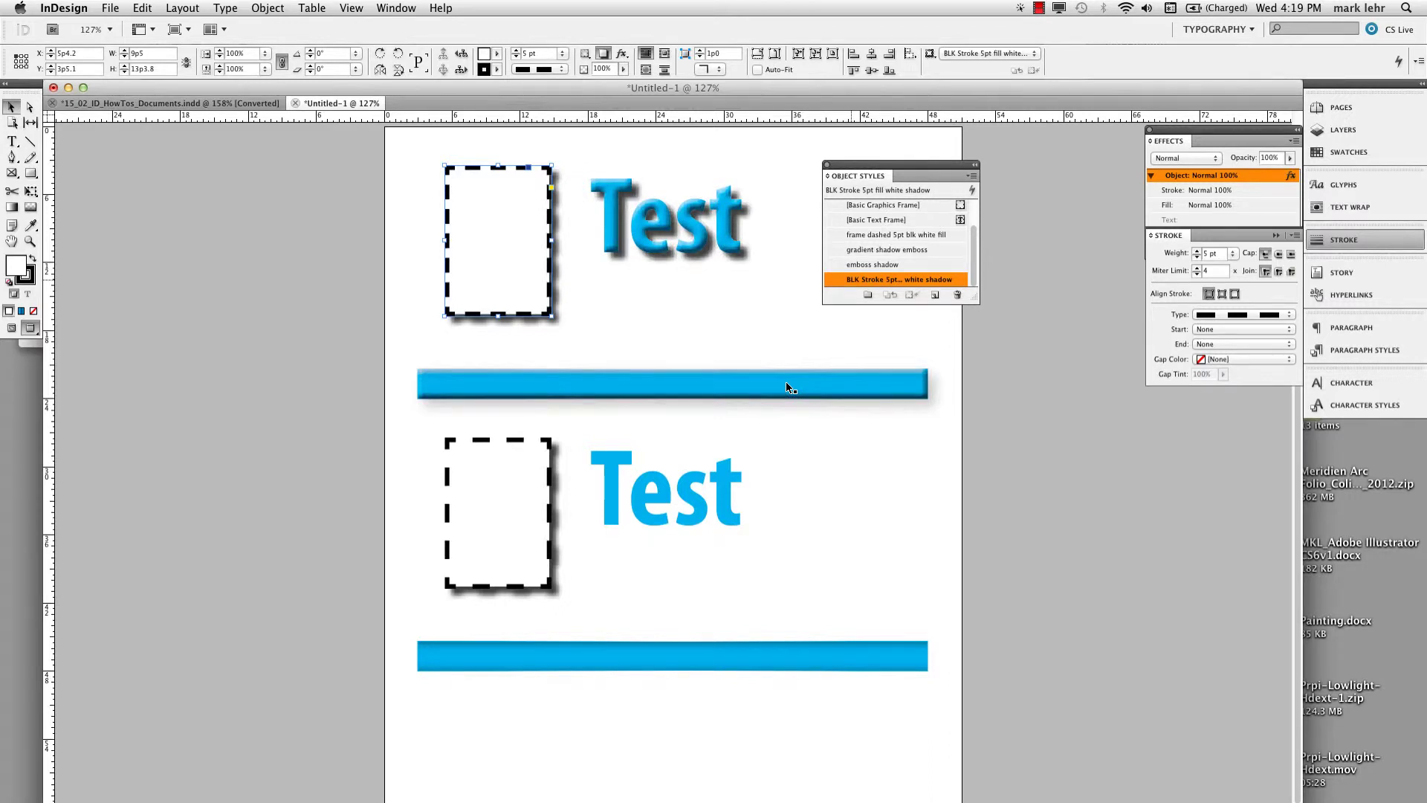
# Step: Add a drop shadow and Bevel and Emboss to the lower Test text frame
pyautogui.click(732, 502)
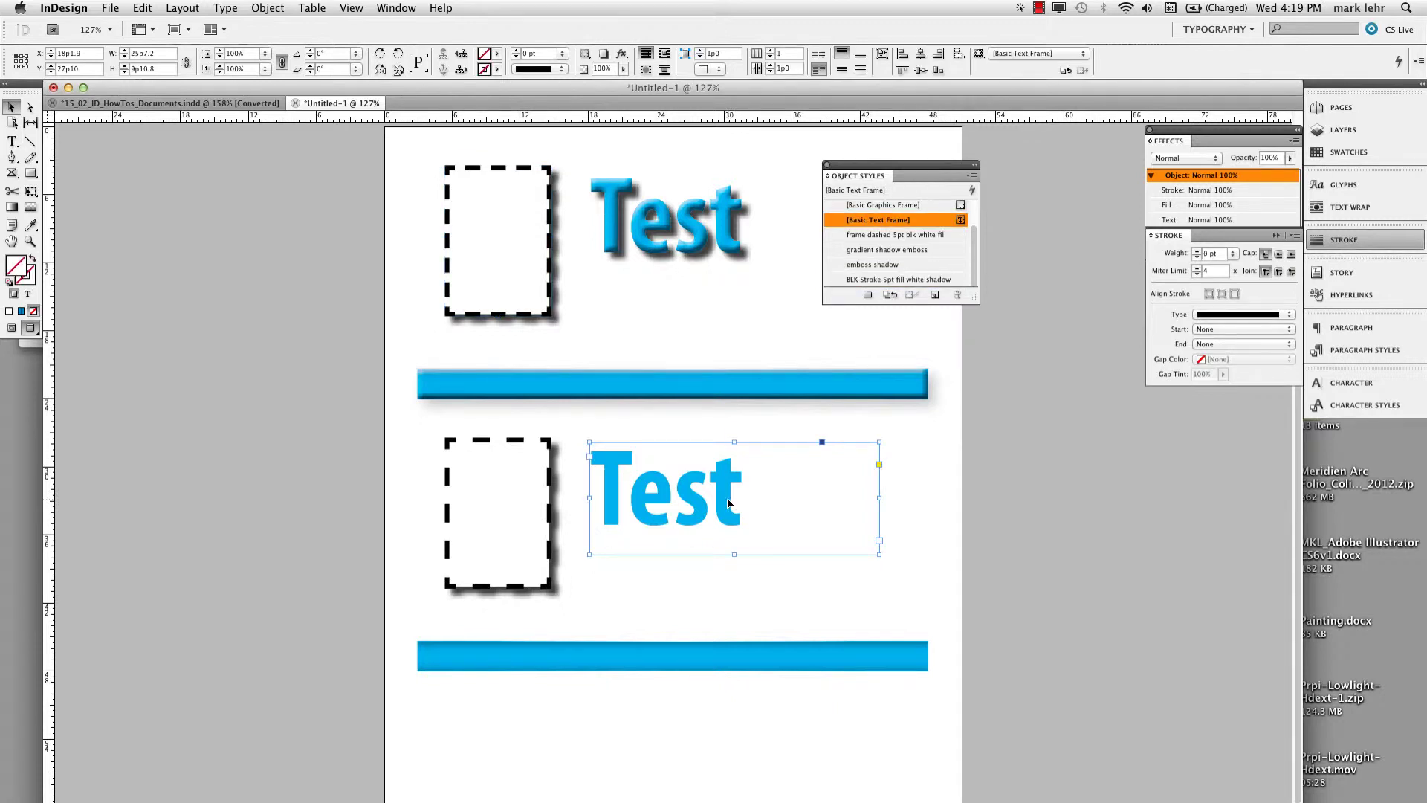
pyautogui.click(1334, 240)
pyautogui.click(1257, 248)
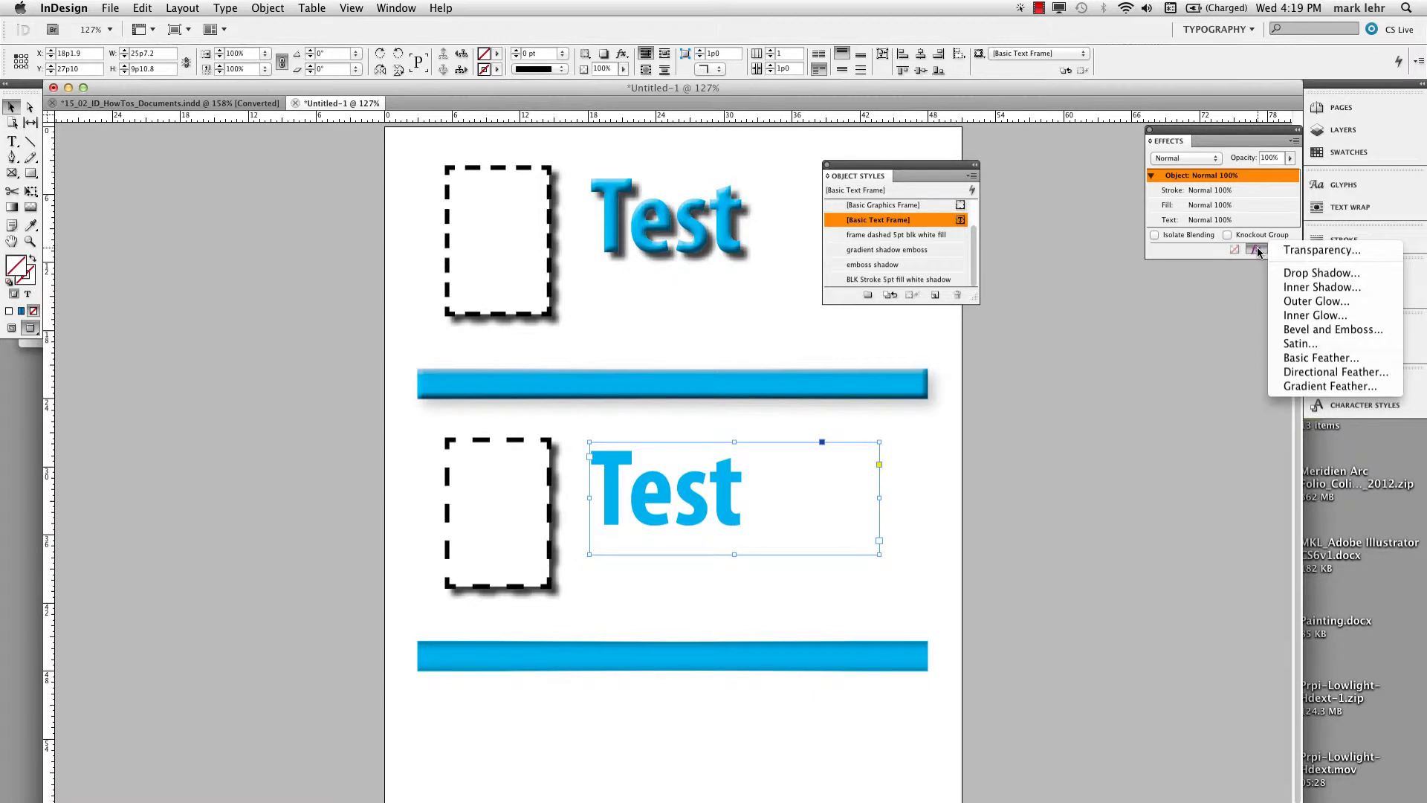
pyautogui.click(1308, 275)
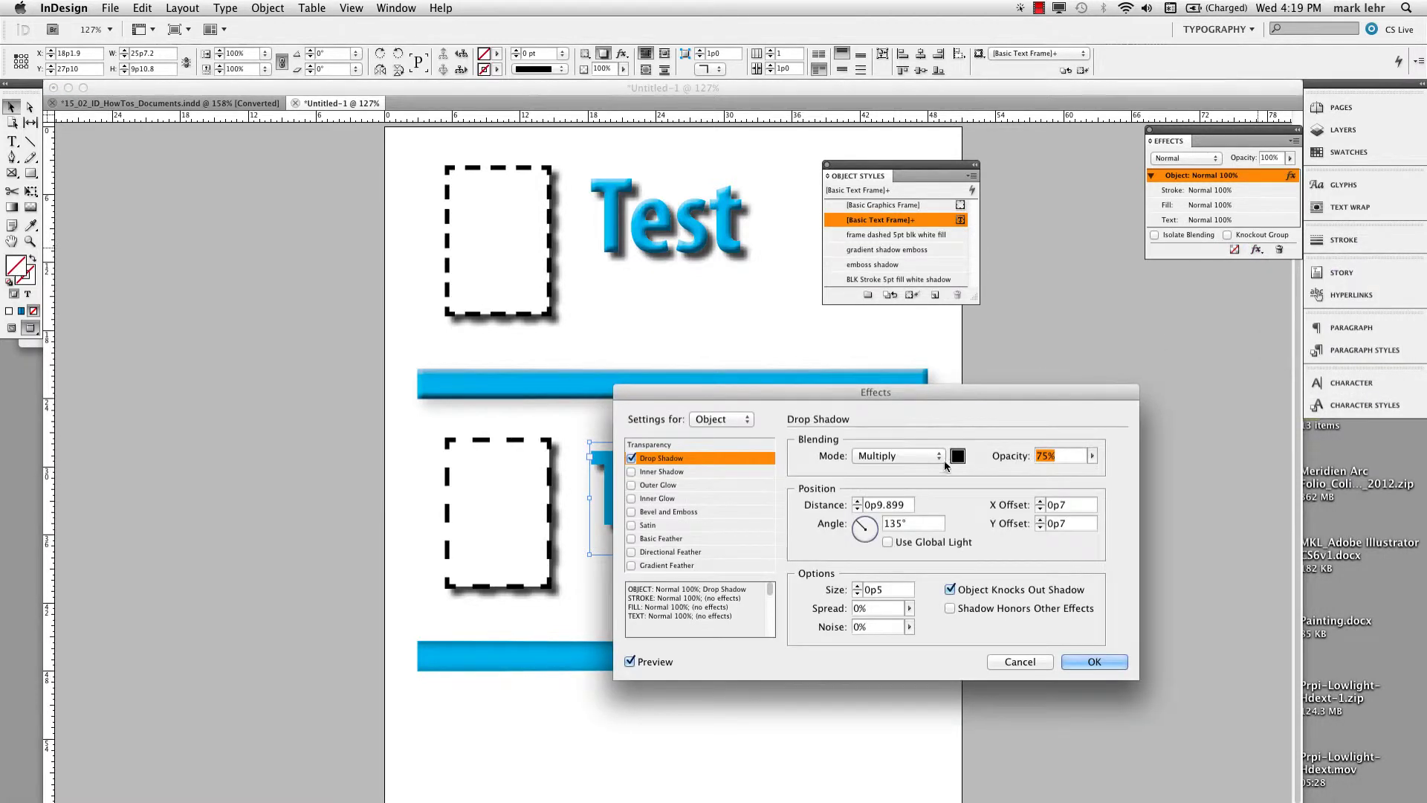
pyautogui.moveTo(712, 394); pyautogui.dragTo(885, 368)
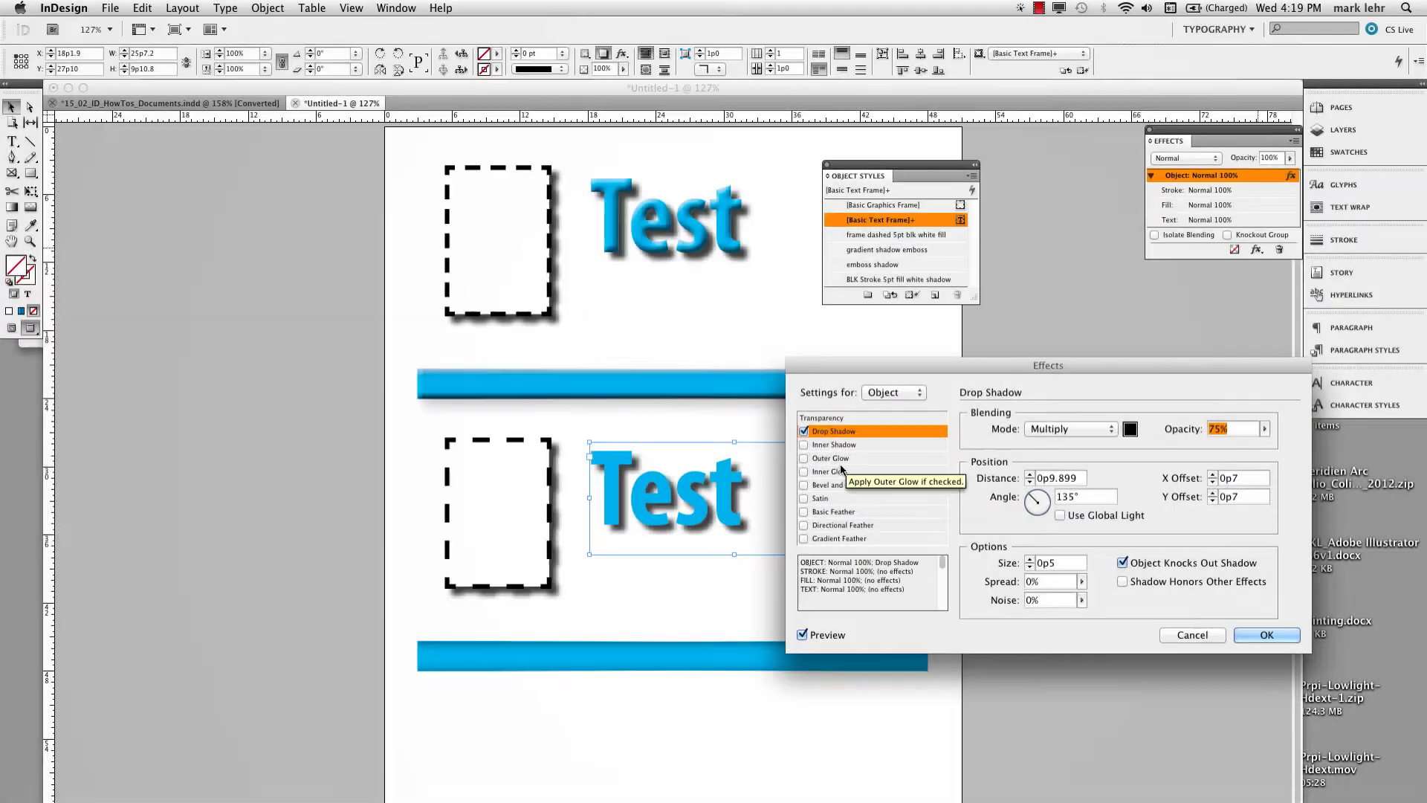
pyautogui.click(841, 486)
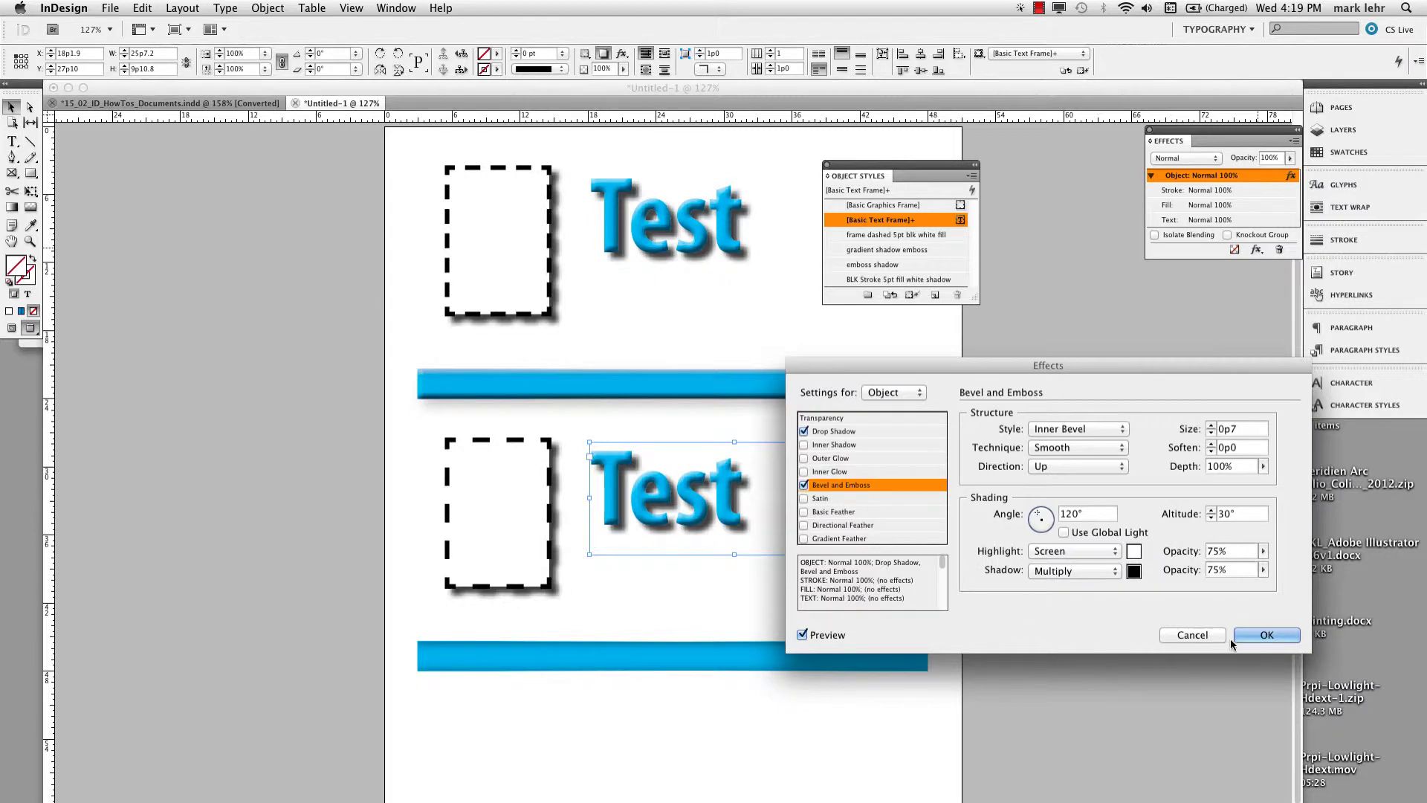
pyautogui.click(1268, 635)
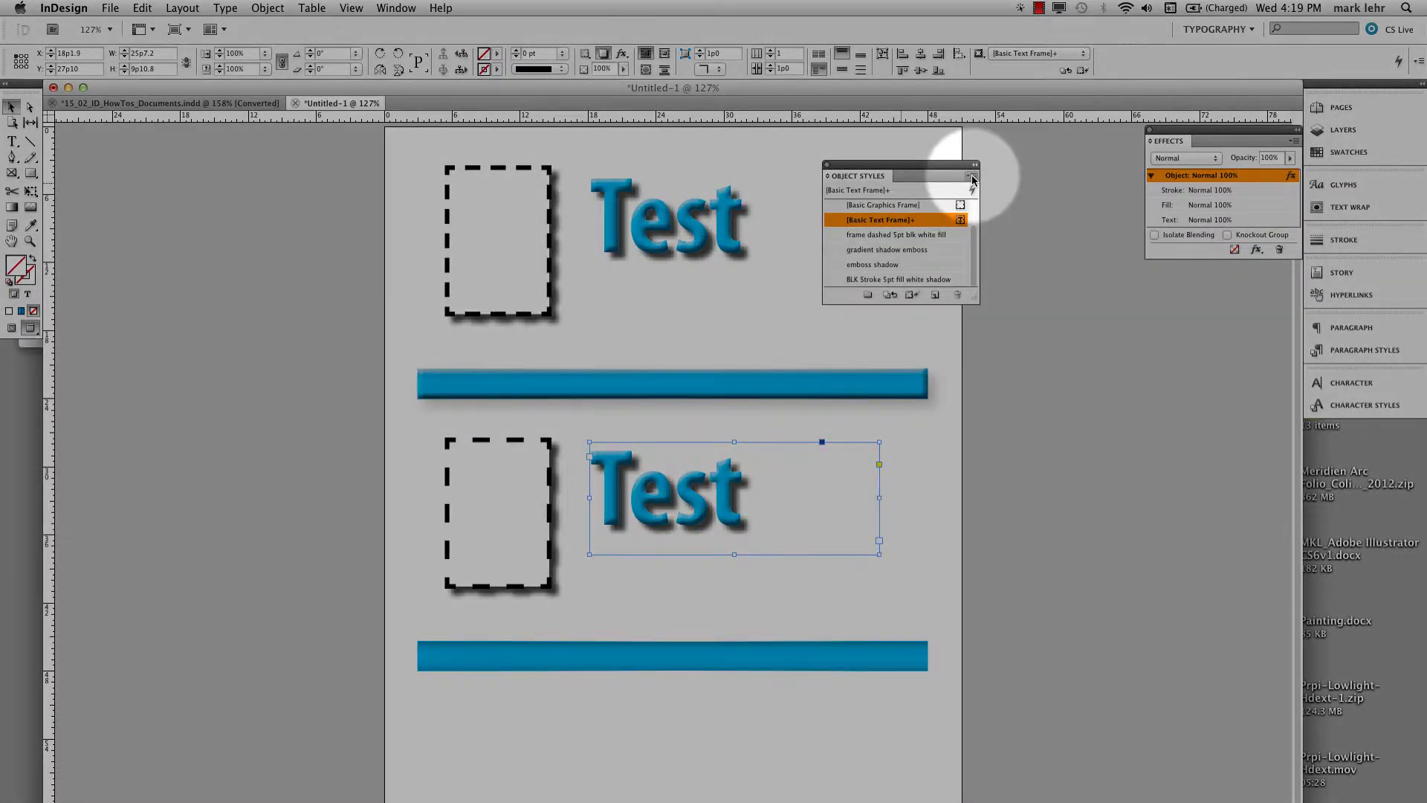
# Step: Create a new object style named 'Emboss shadow' from the lower Test text frame
pyautogui.click(972, 180)
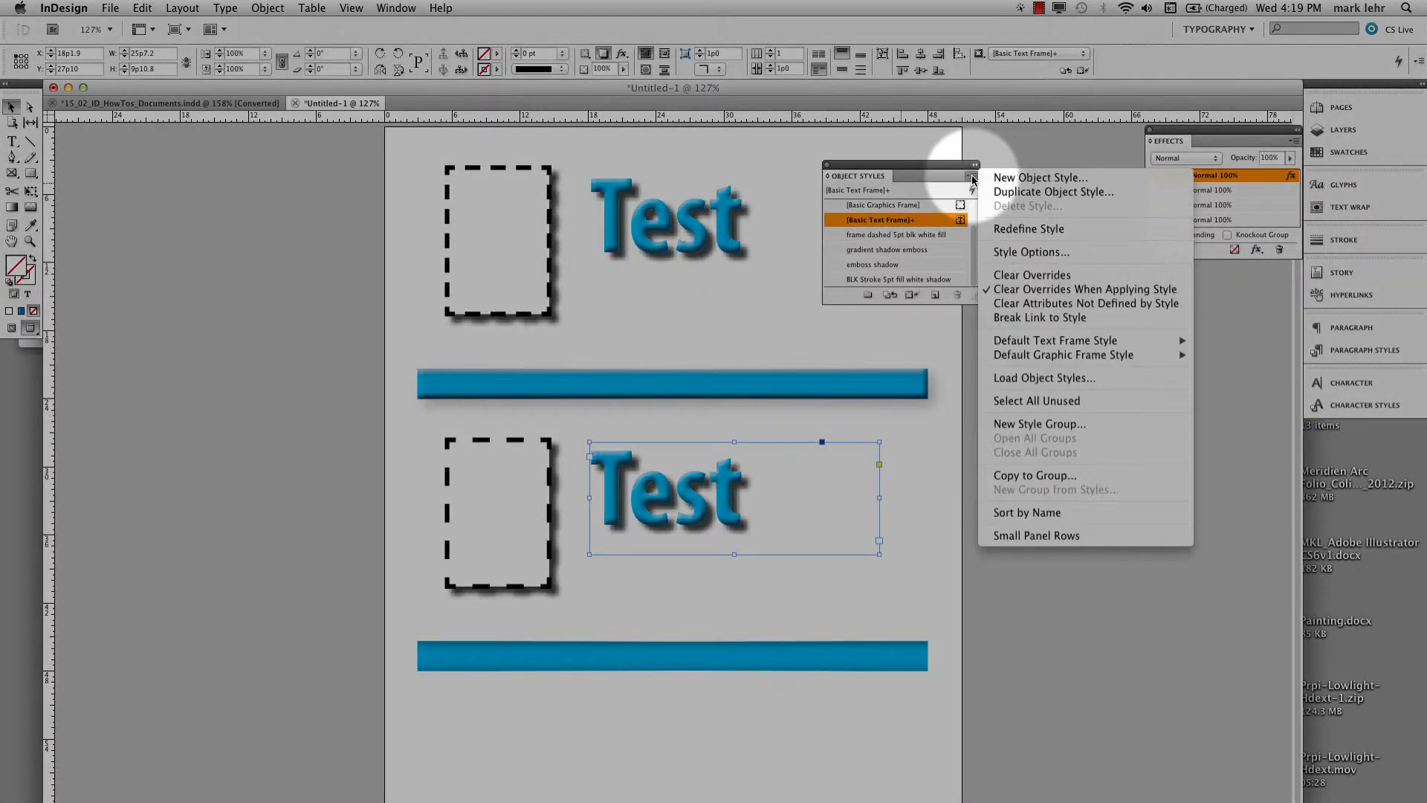
pyautogui.click(1044, 179)
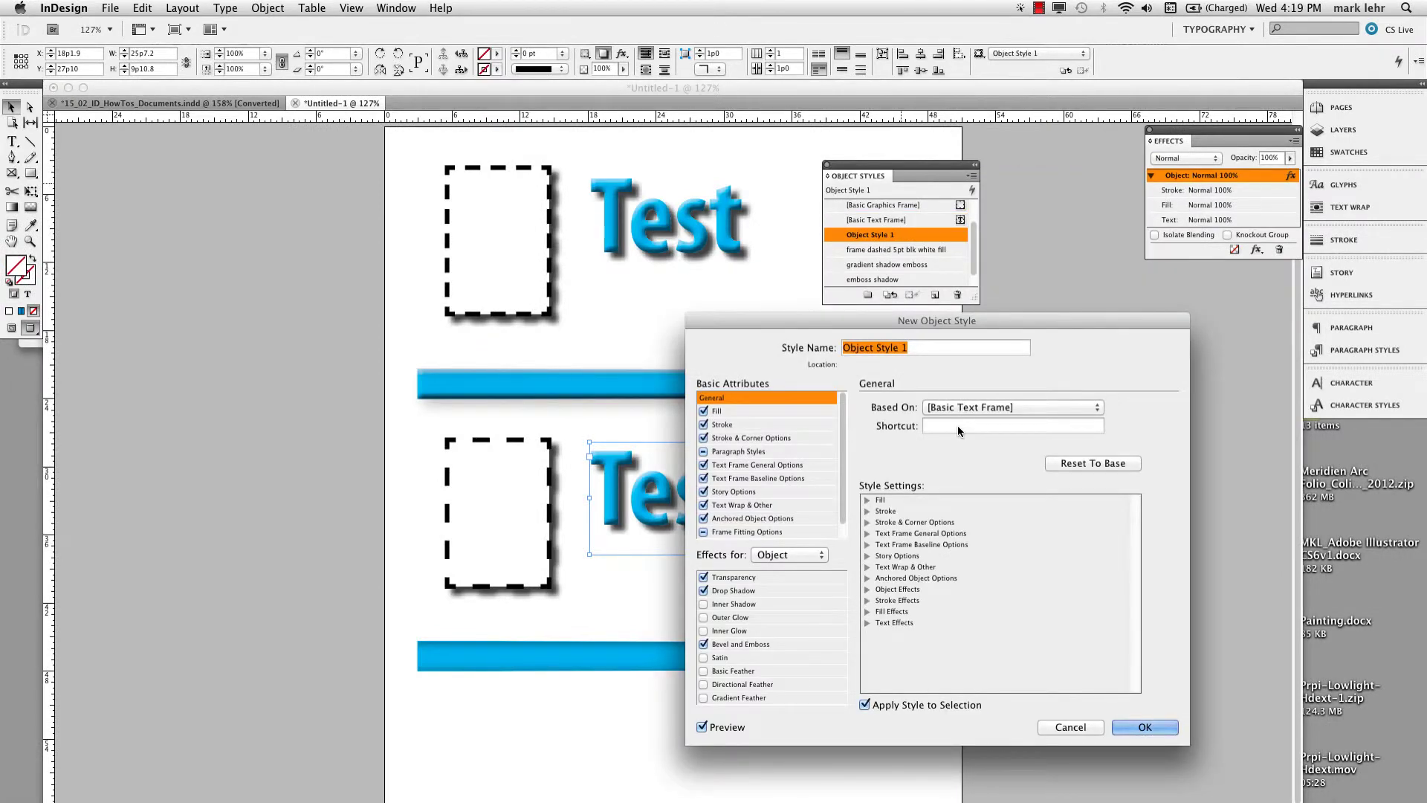
pyautogui.write('Emboss shadow')
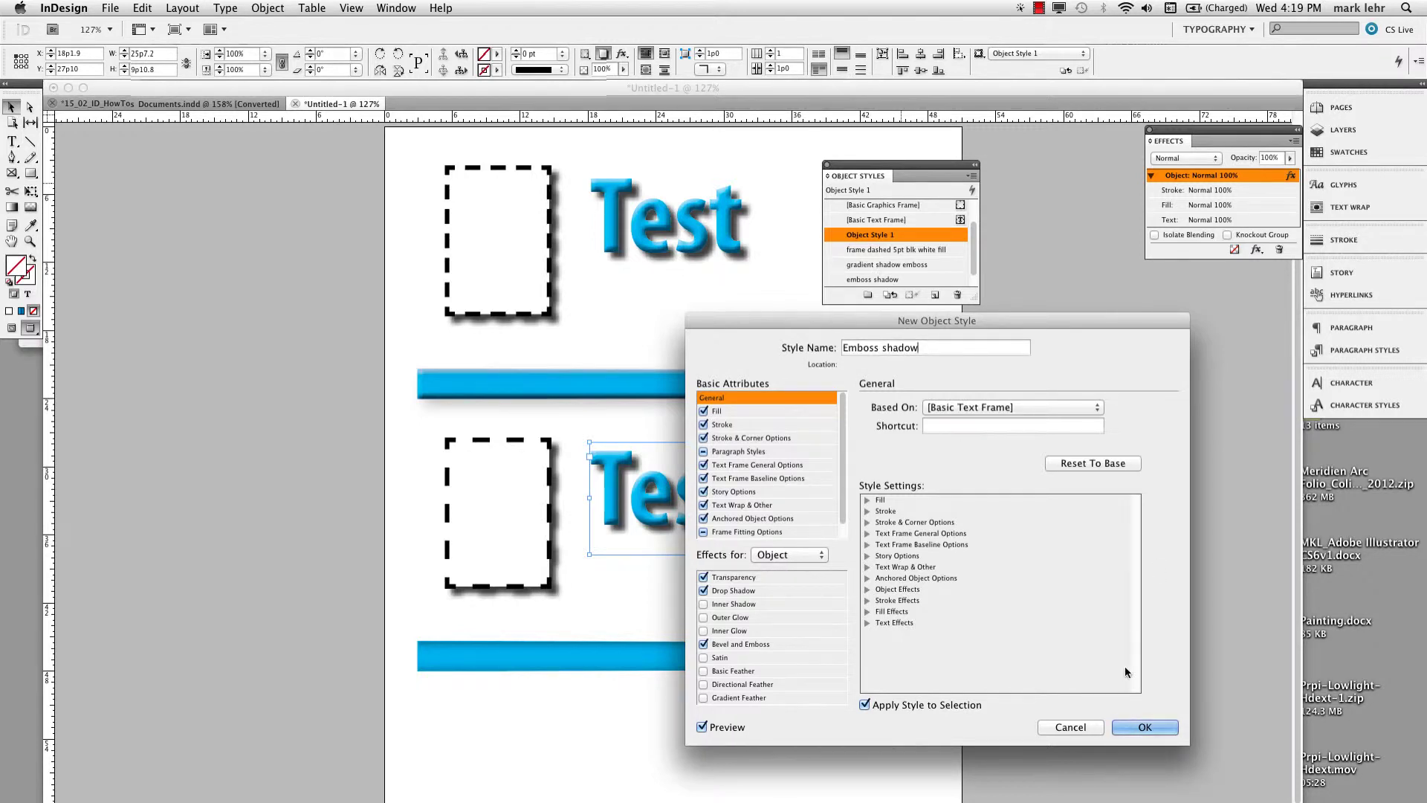
pyautogui.click(1144, 727)
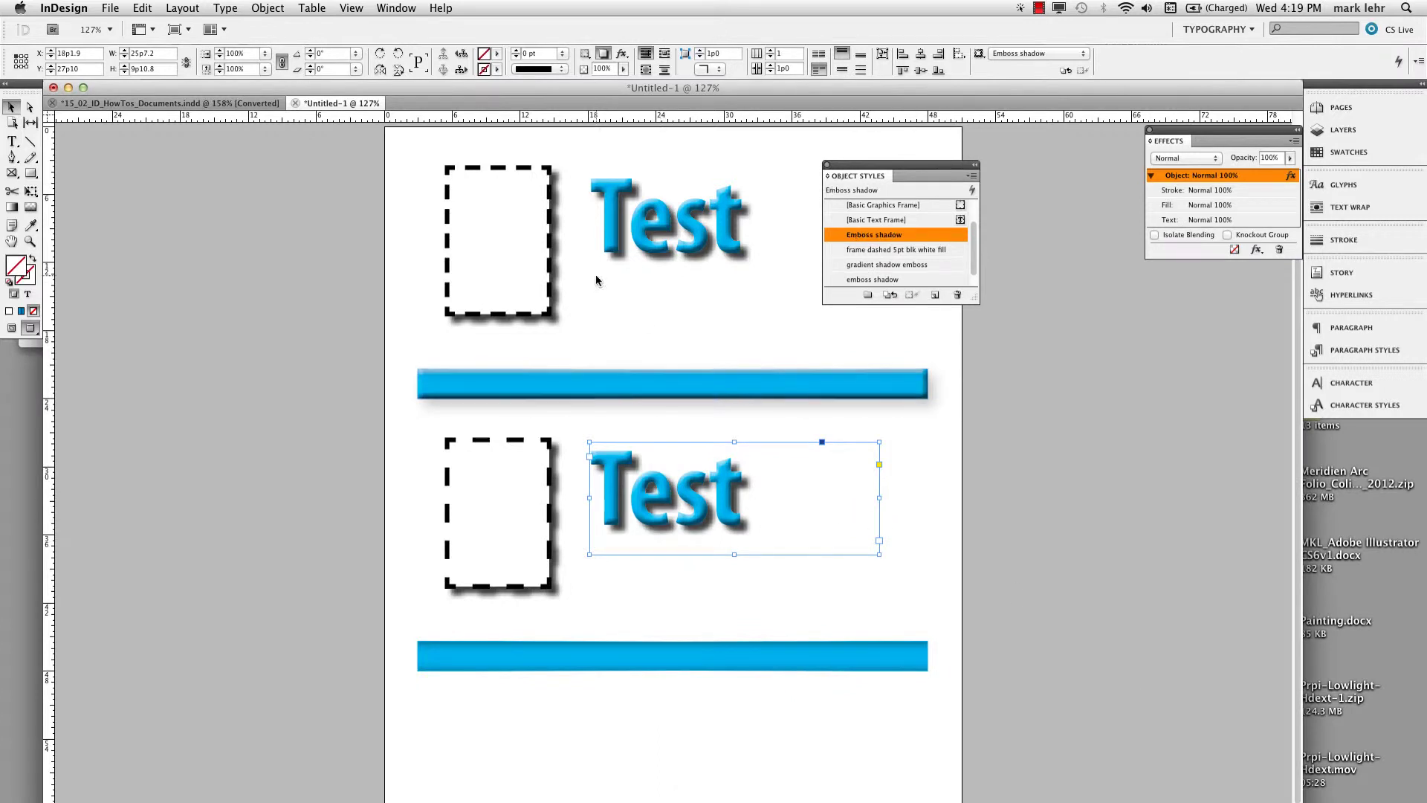
pyautogui.click(618, 244)
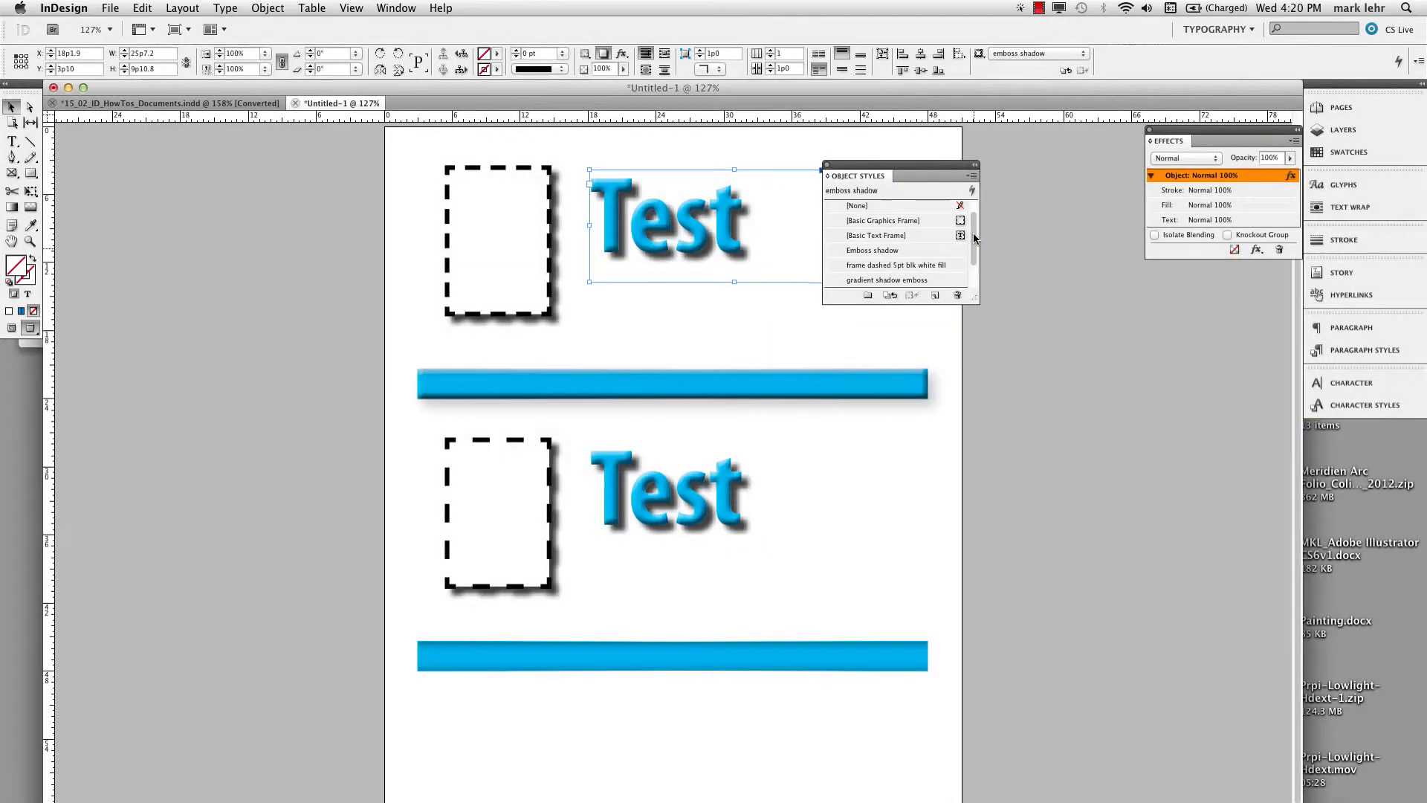
pyautogui.moveTo(972, 255); pyautogui.dragTo(972, 210)
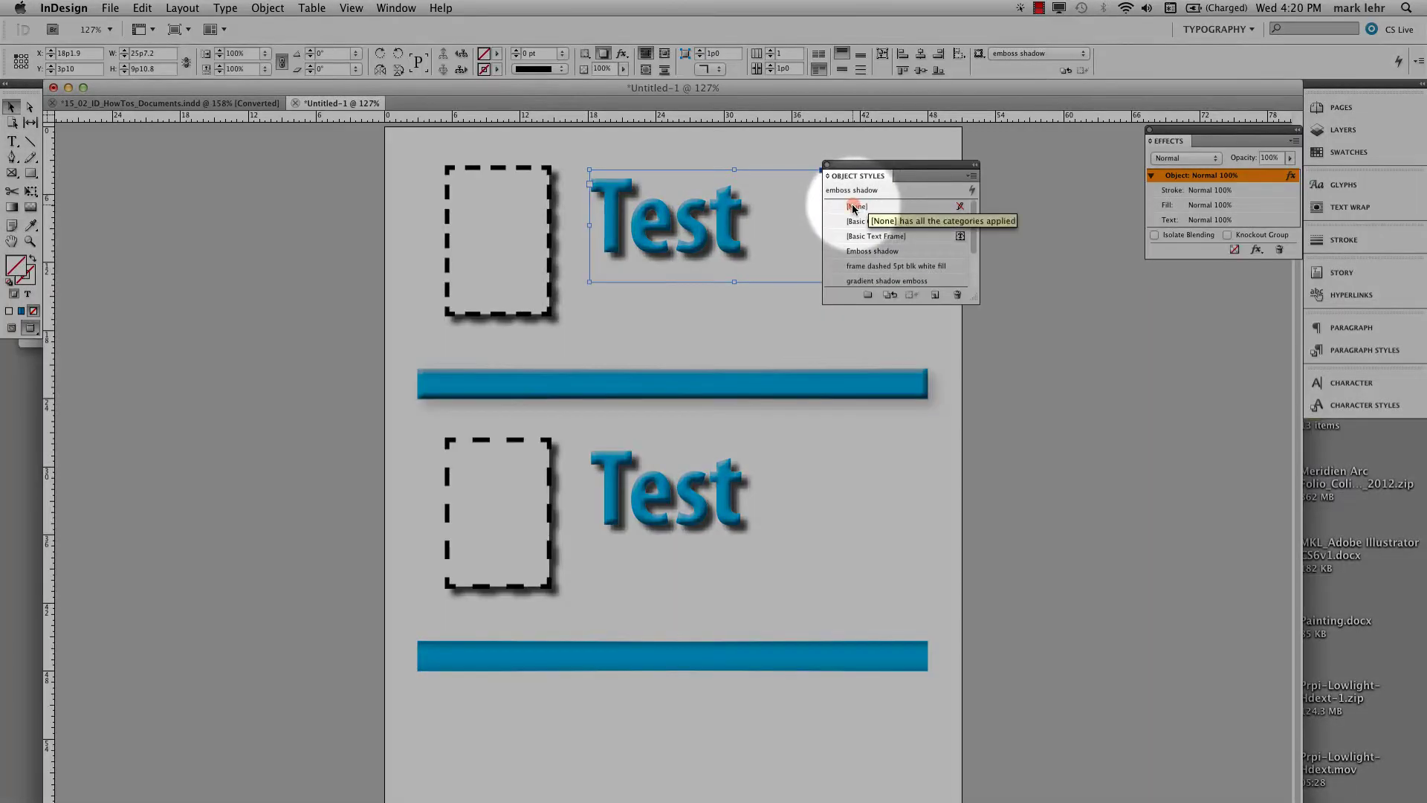
pyautogui.click(855, 209)
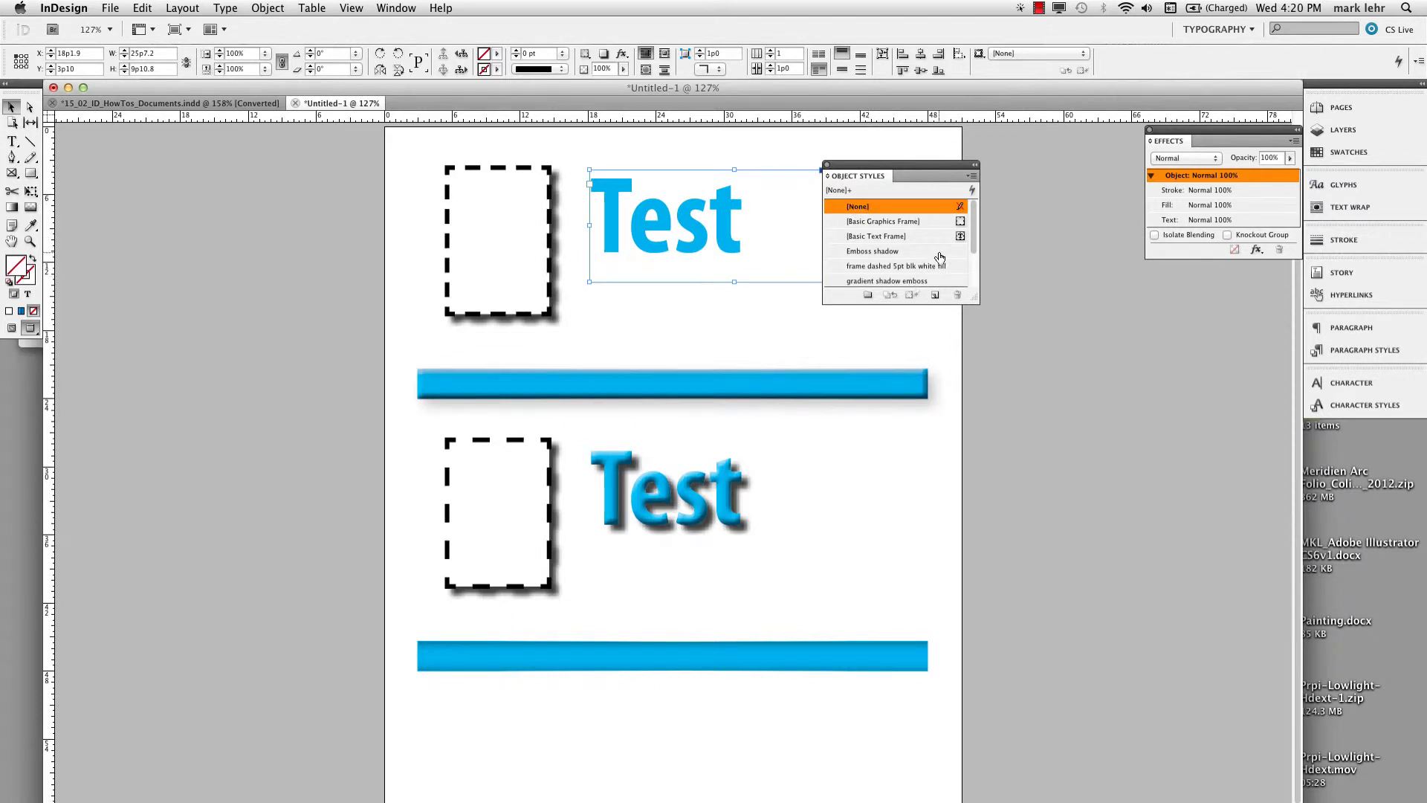
pyautogui.moveTo(971, 241); pyautogui.dragTo(967, 290)
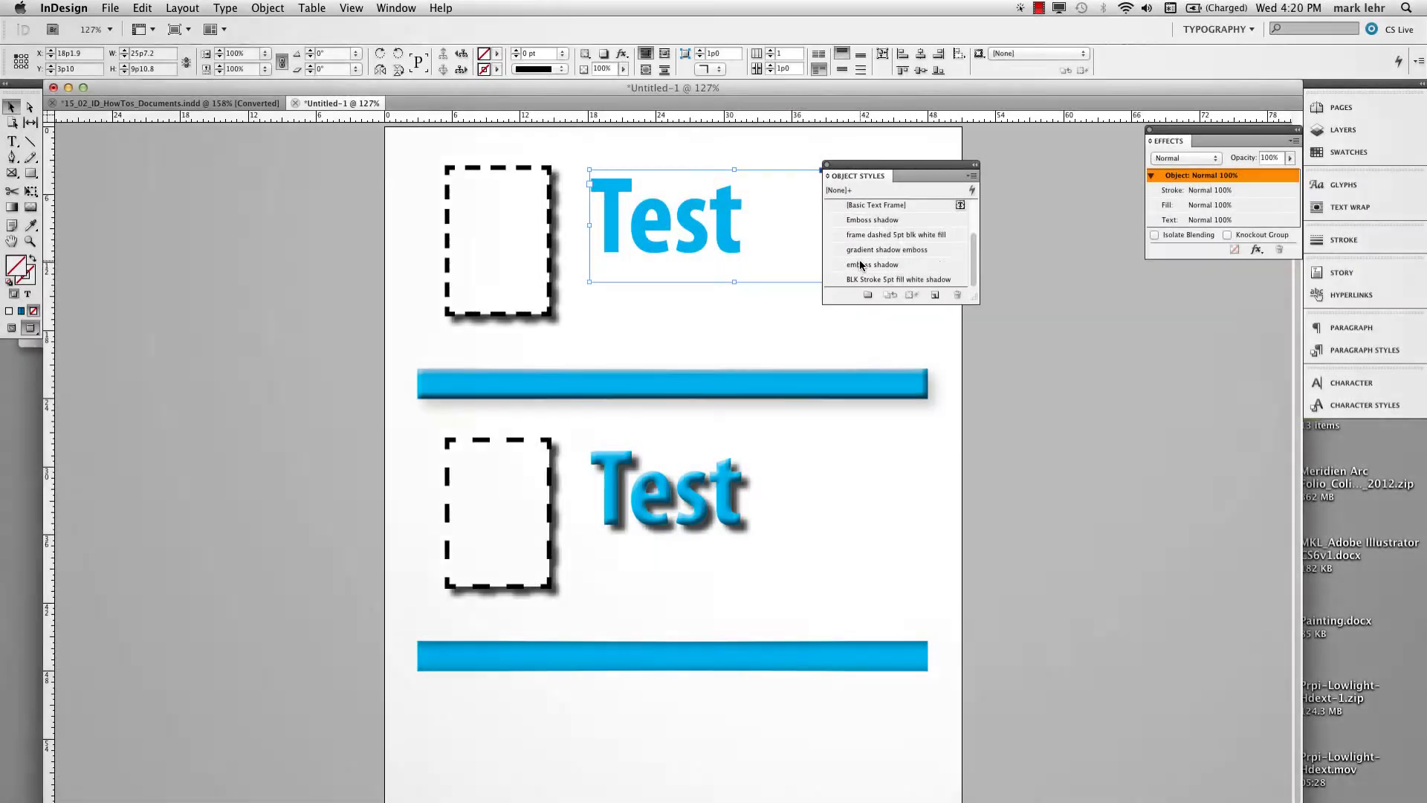
pyautogui.click(864, 266)
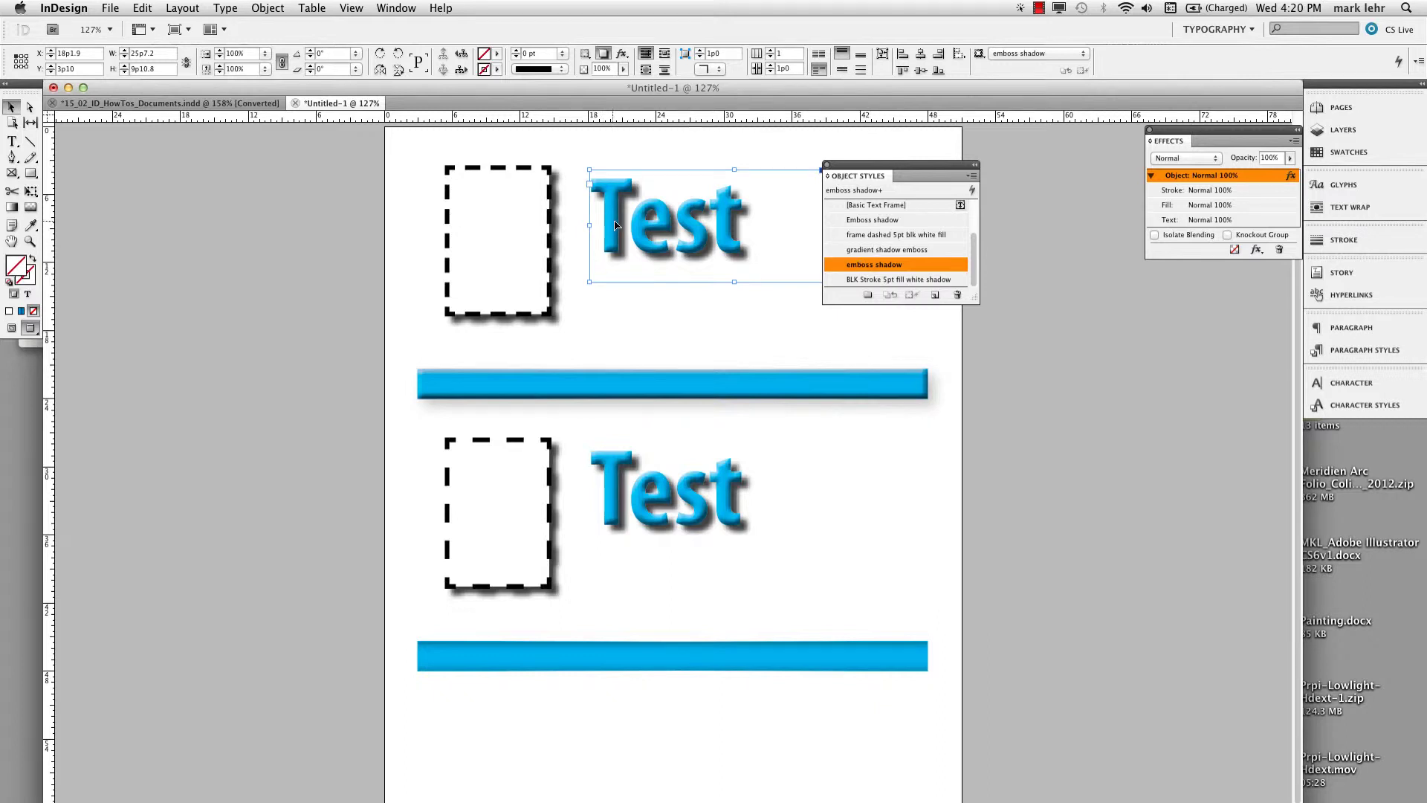
# Step: Clear the top frame's style with [None] and apply the emboss shadow style
pyautogui.click(528, 235)
pyautogui.click(899, 279)
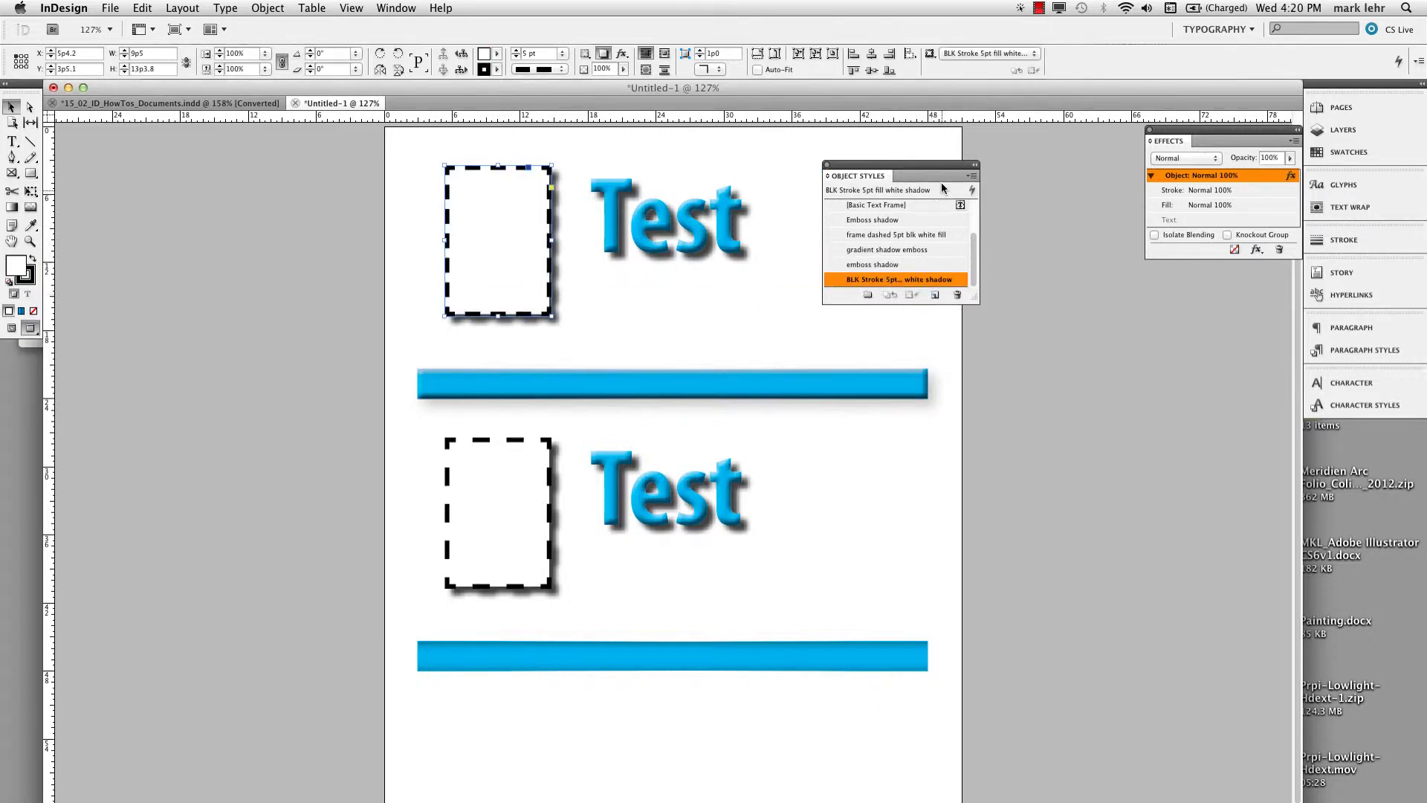
pyautogui.scroll(2, 970, 252)
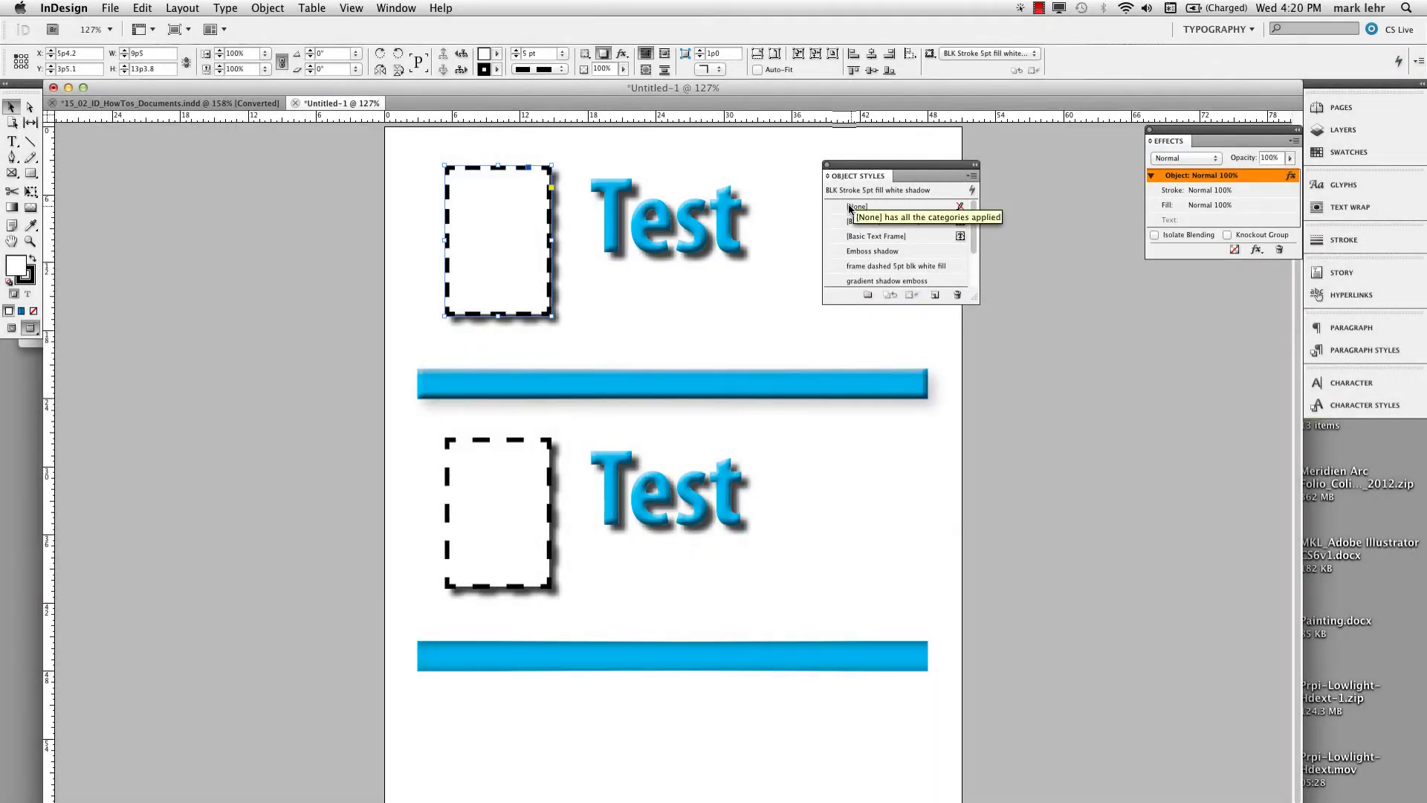
pyautogui.click(855, 207)
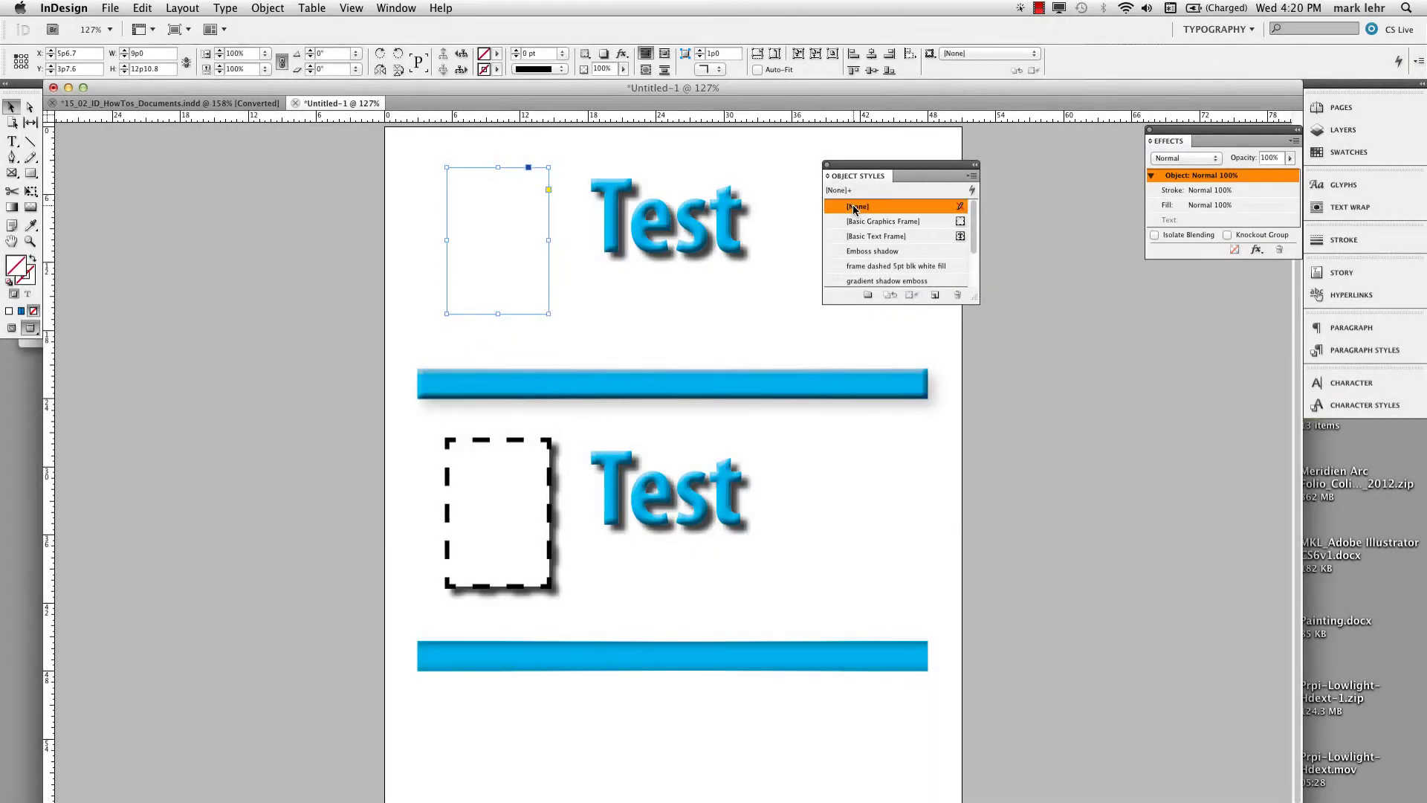
pyautogui.scroll(-2, 972, 220)
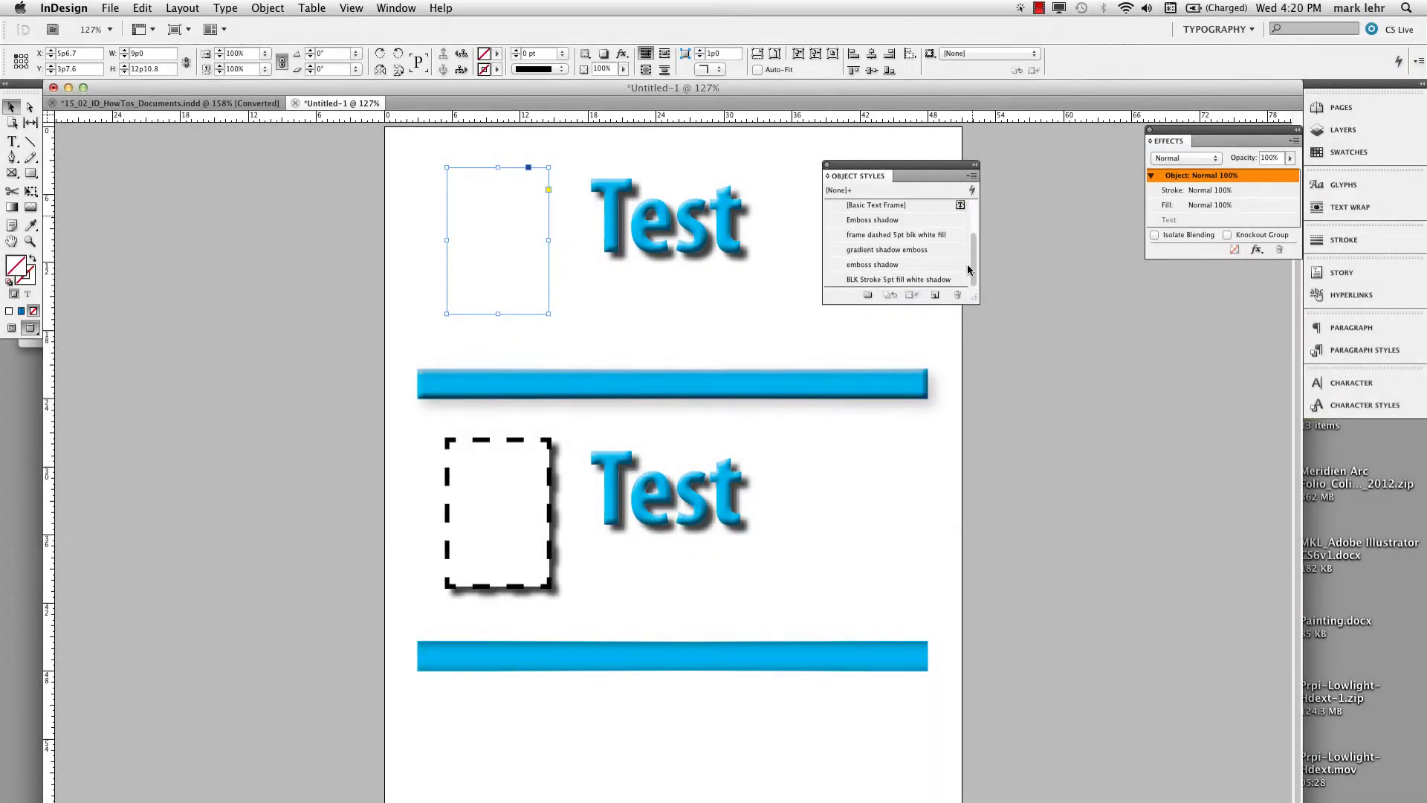
pyautogui.click(868, 266)
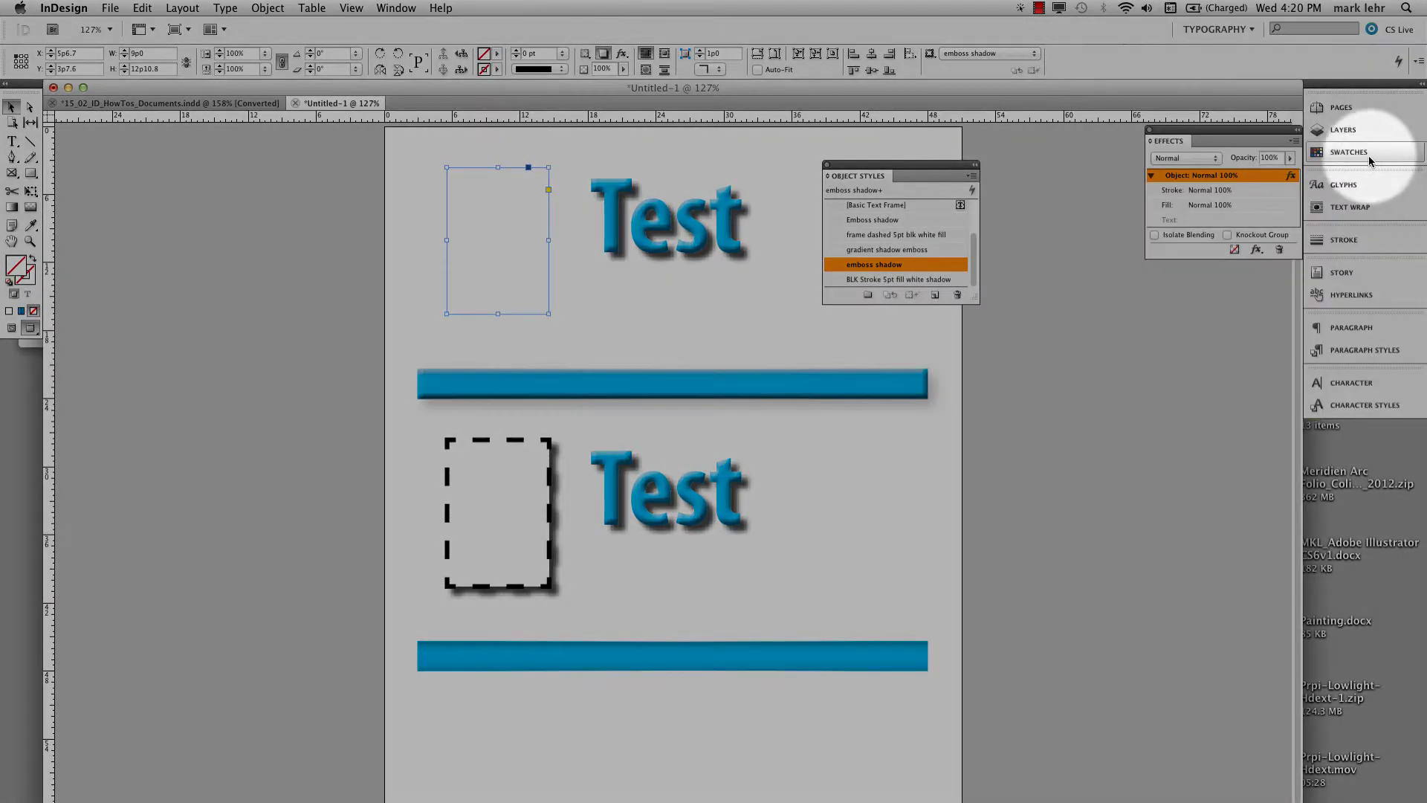
# Step: Fill the top frame with magenta C=0 M=100 Y=0 K=0
pyautogui.click(1365, 154)
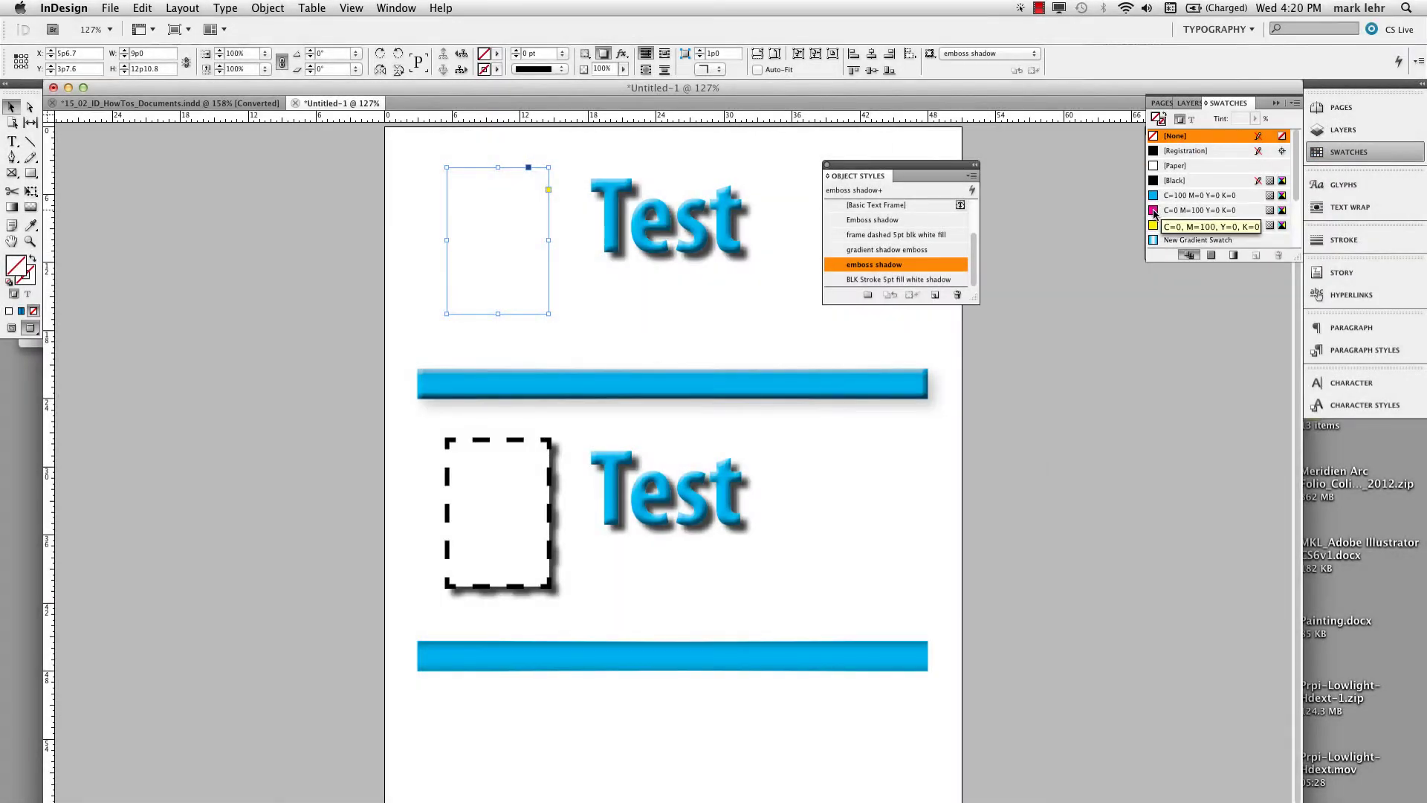
pyautogui.click(1154, 212)
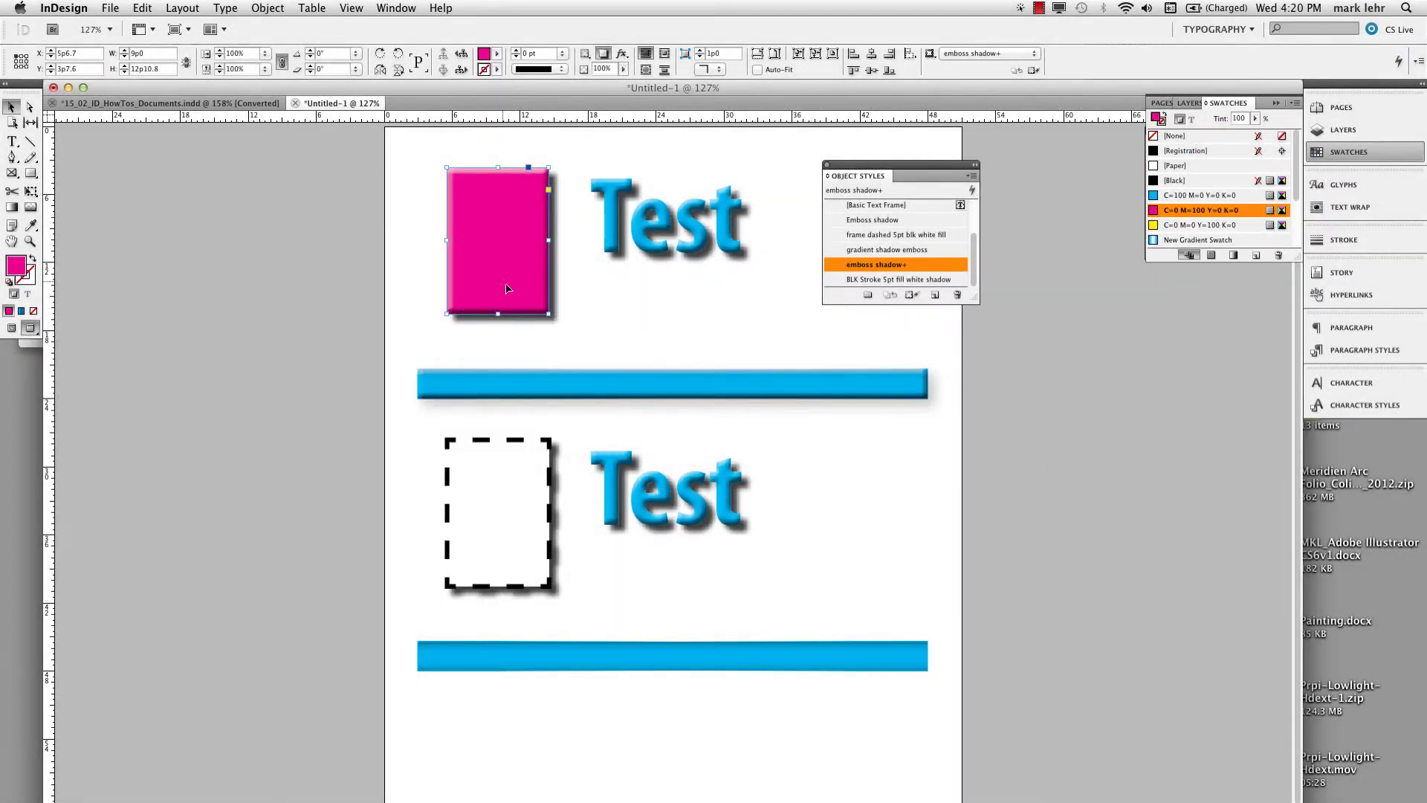
pyautogui.click(661, 308)
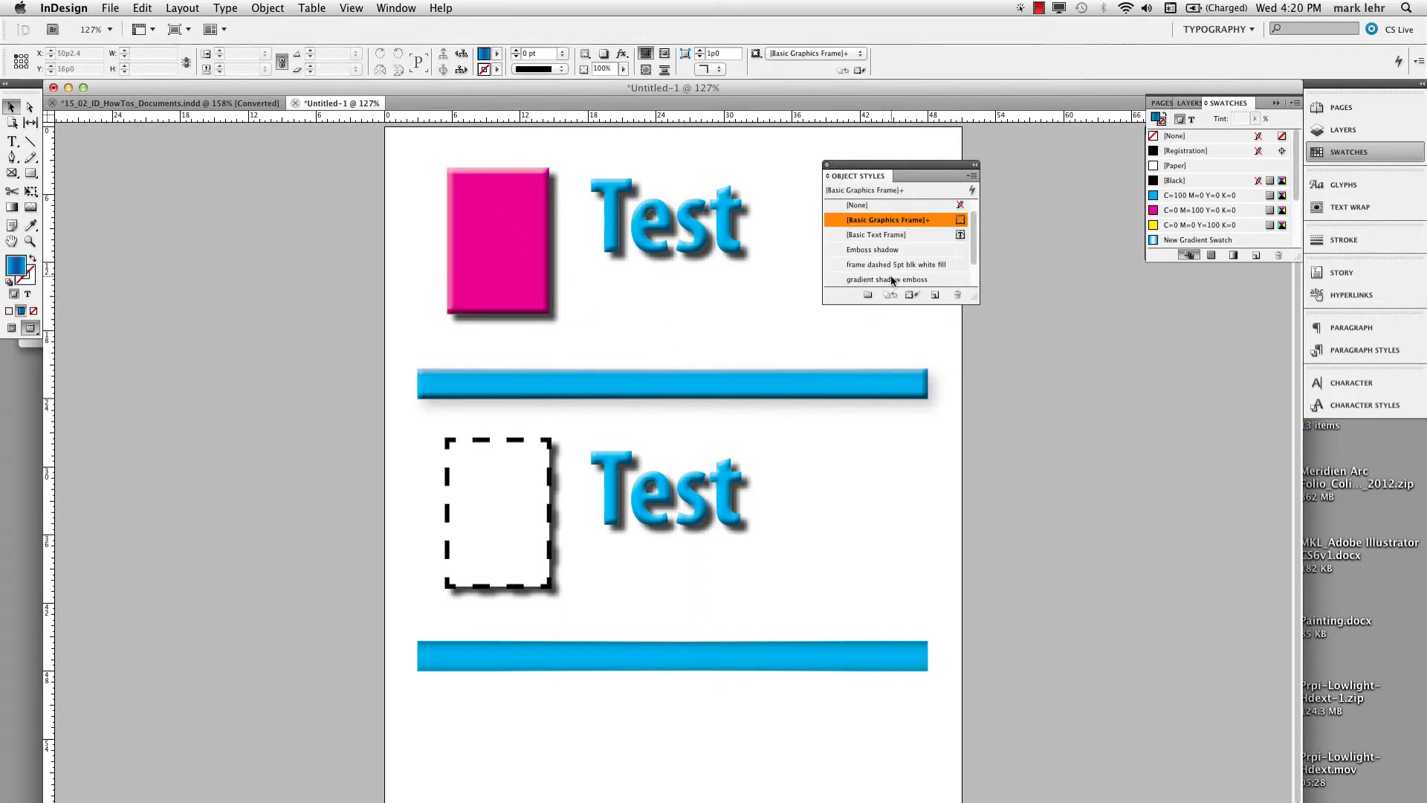
# Step: Apply emboss shadow to the upper blue bar, undo an accidental delete, and fill it yellow
pyautogui.click(774, 386)
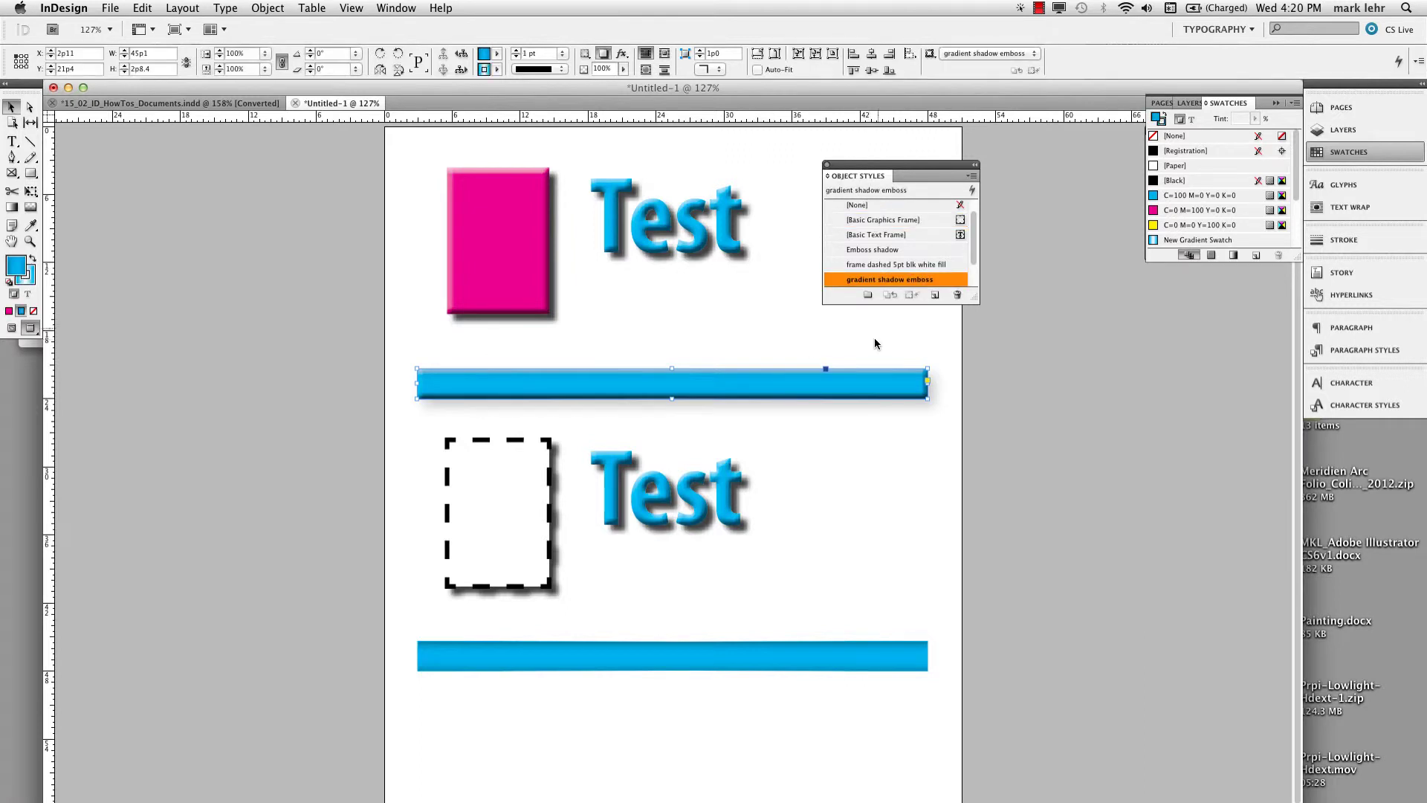
pyautogui.scroll(-2, 975, 301)
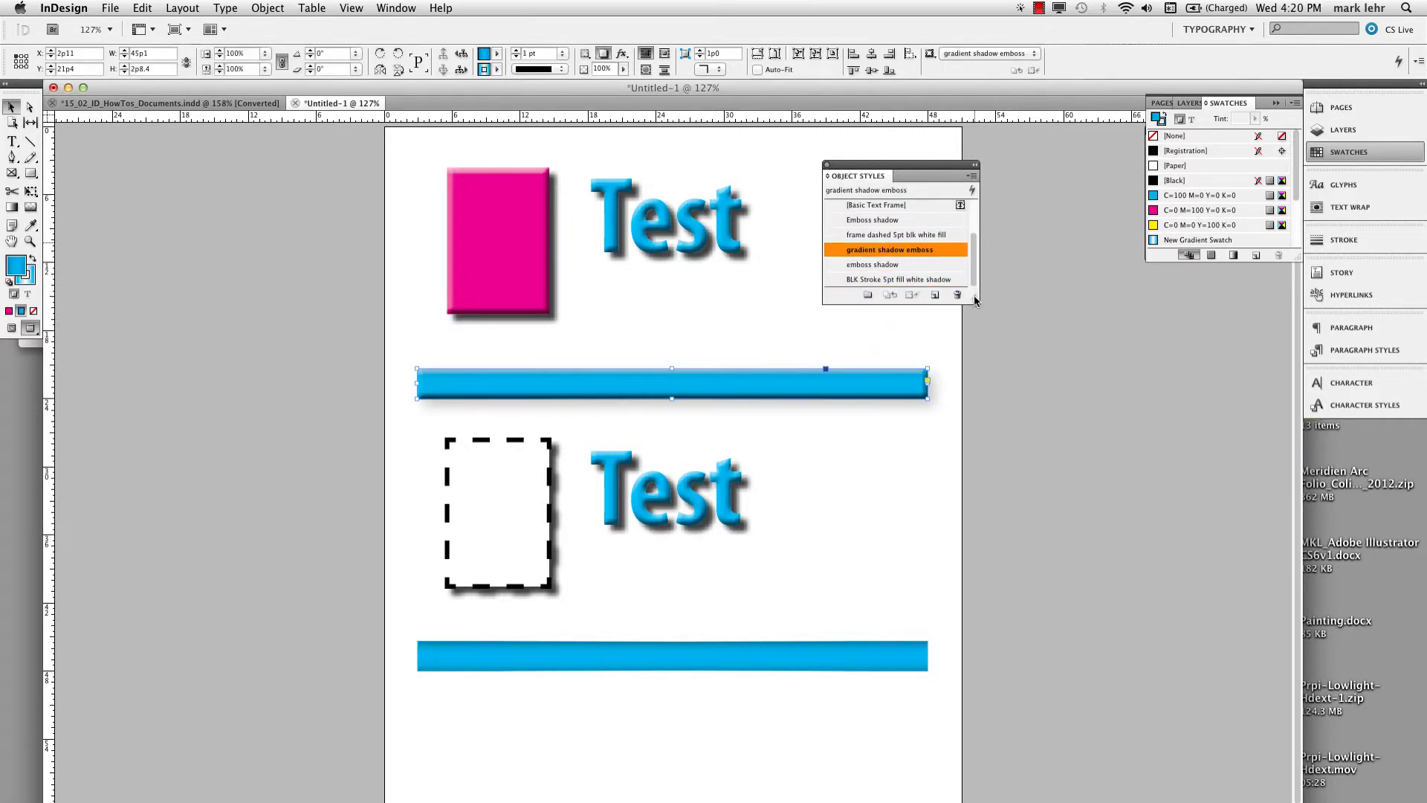
pyautogui.click(870, 264)
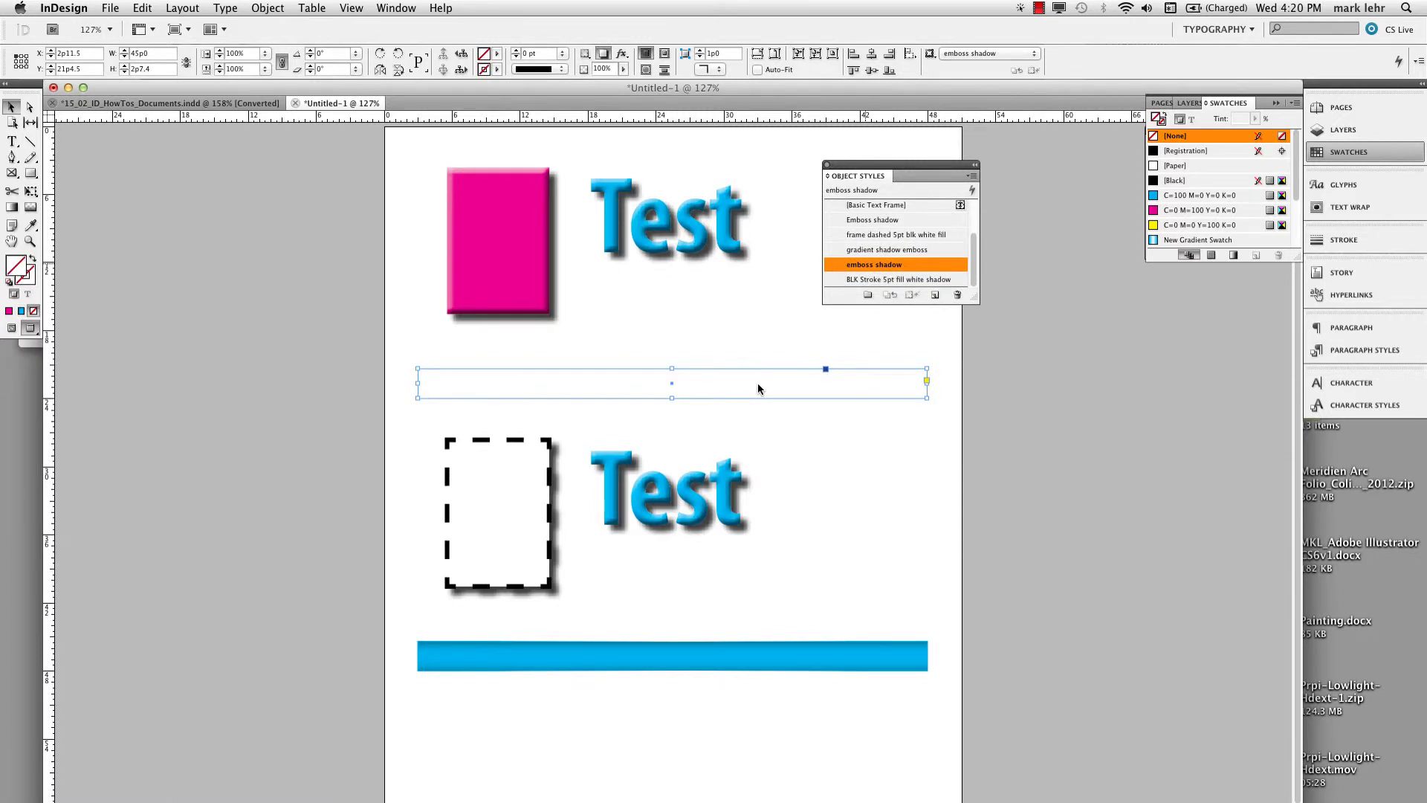
pyautogui.press('Delete')
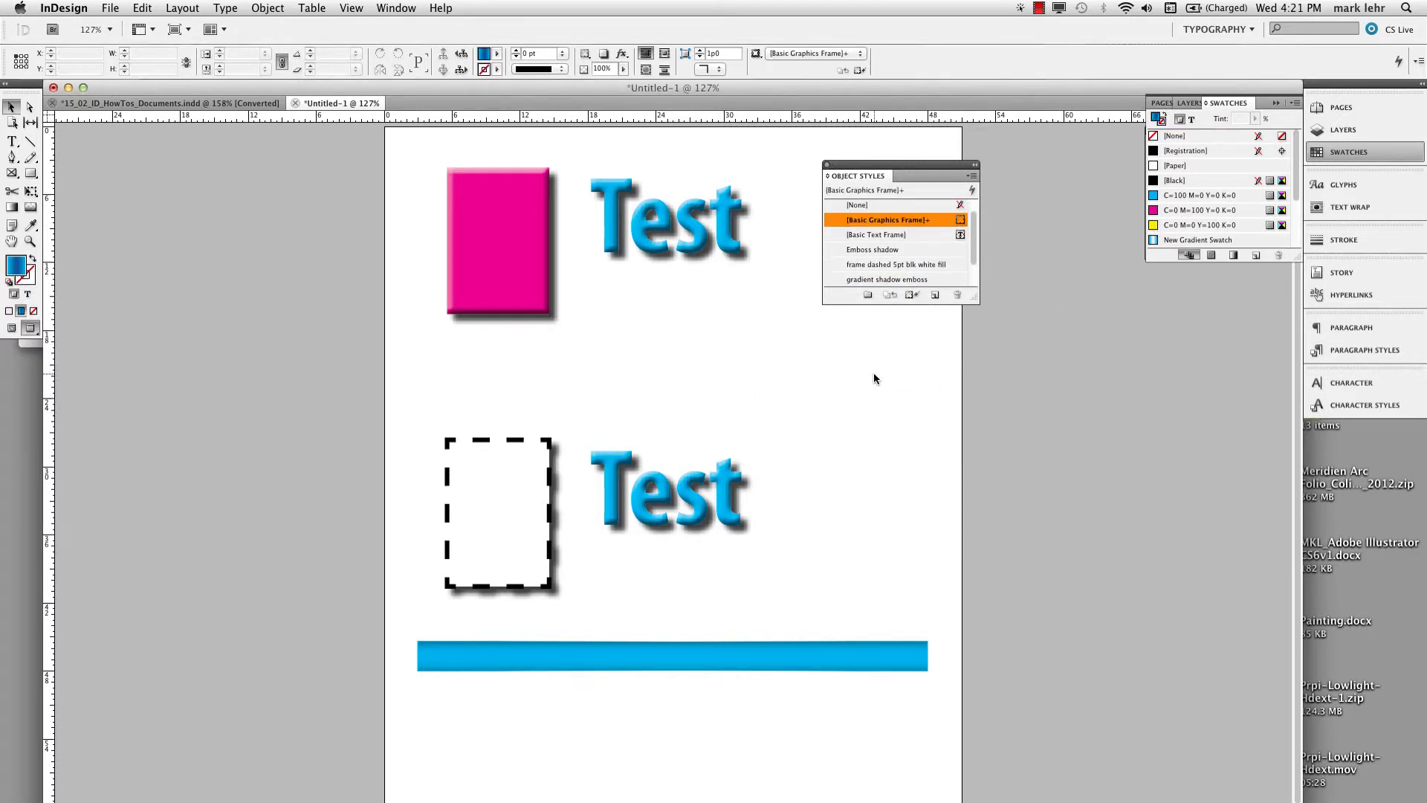
pyautogui.press('super+z')
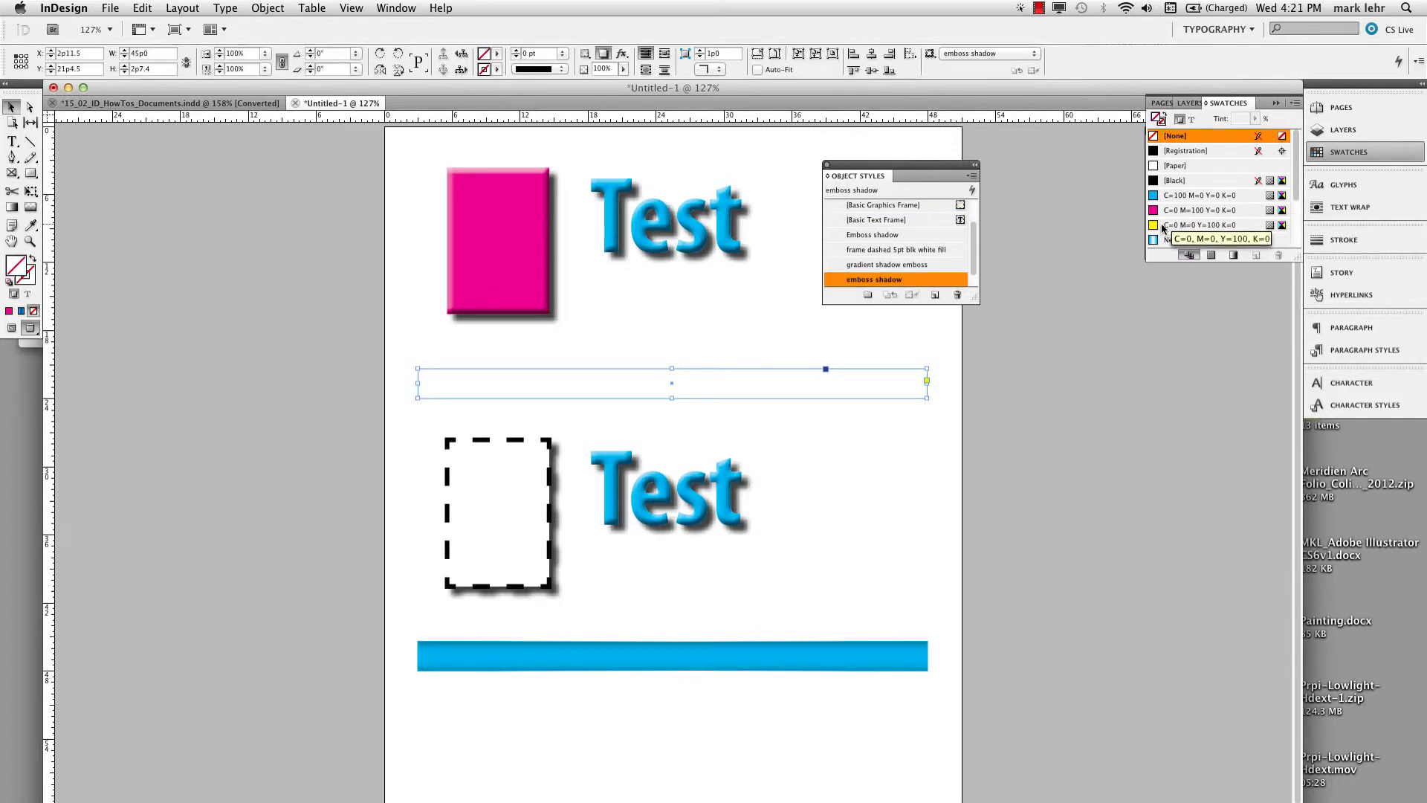
pyautogui.click(1153, 225)
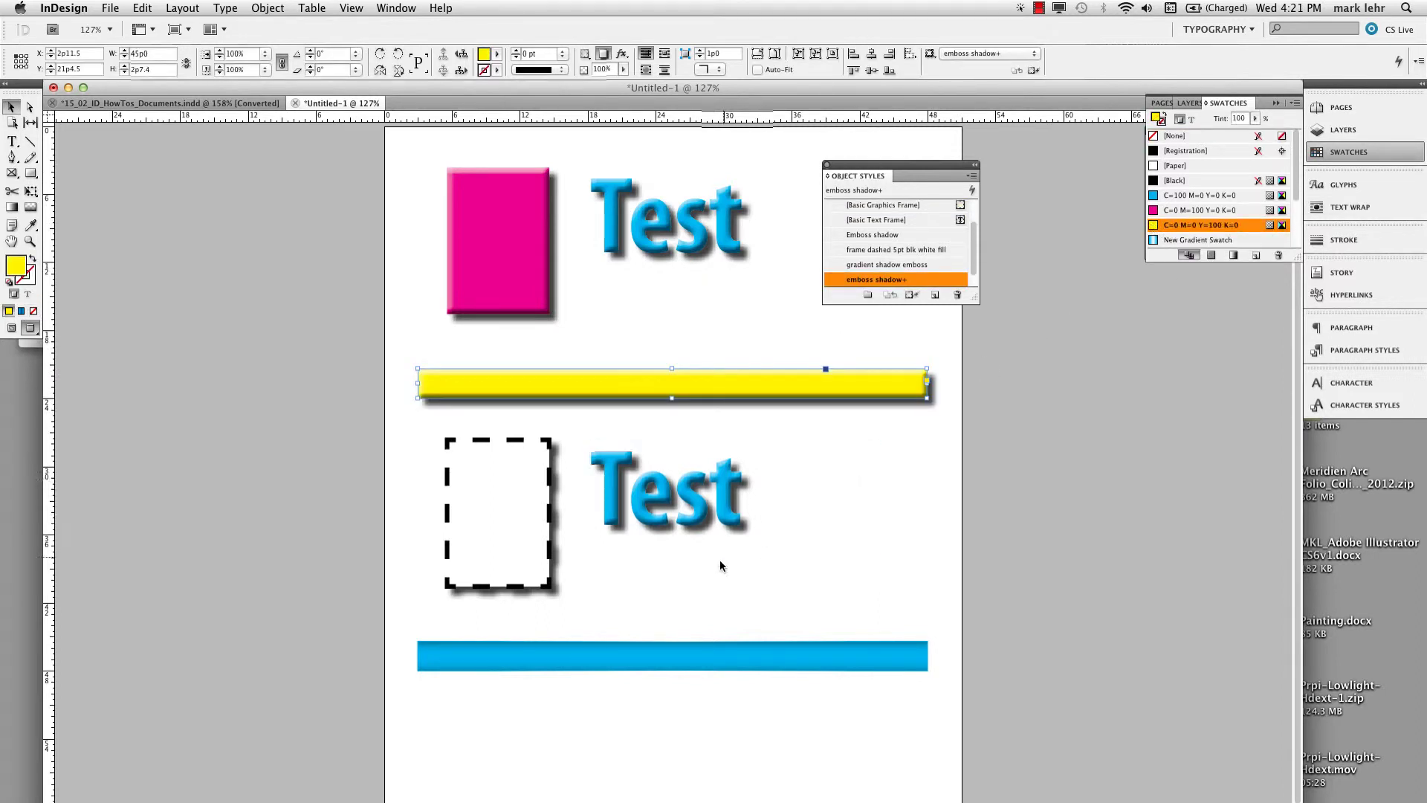
pyautogui.click(930, 493)
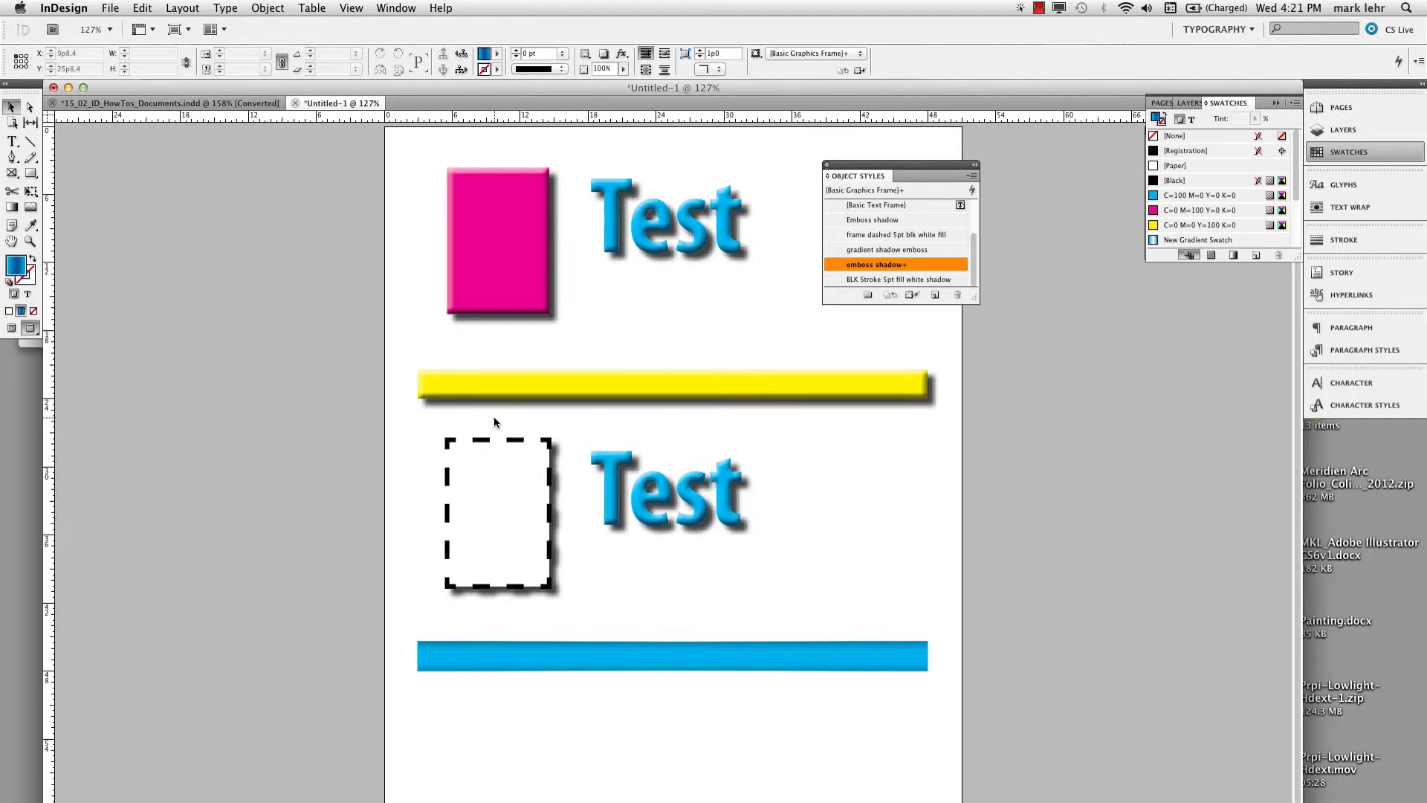
# Step: Set the lower dashed frame's style to [None], then to 'BLK Stroke 5pt fill white shadow'
pyautogui.click(505, 444)
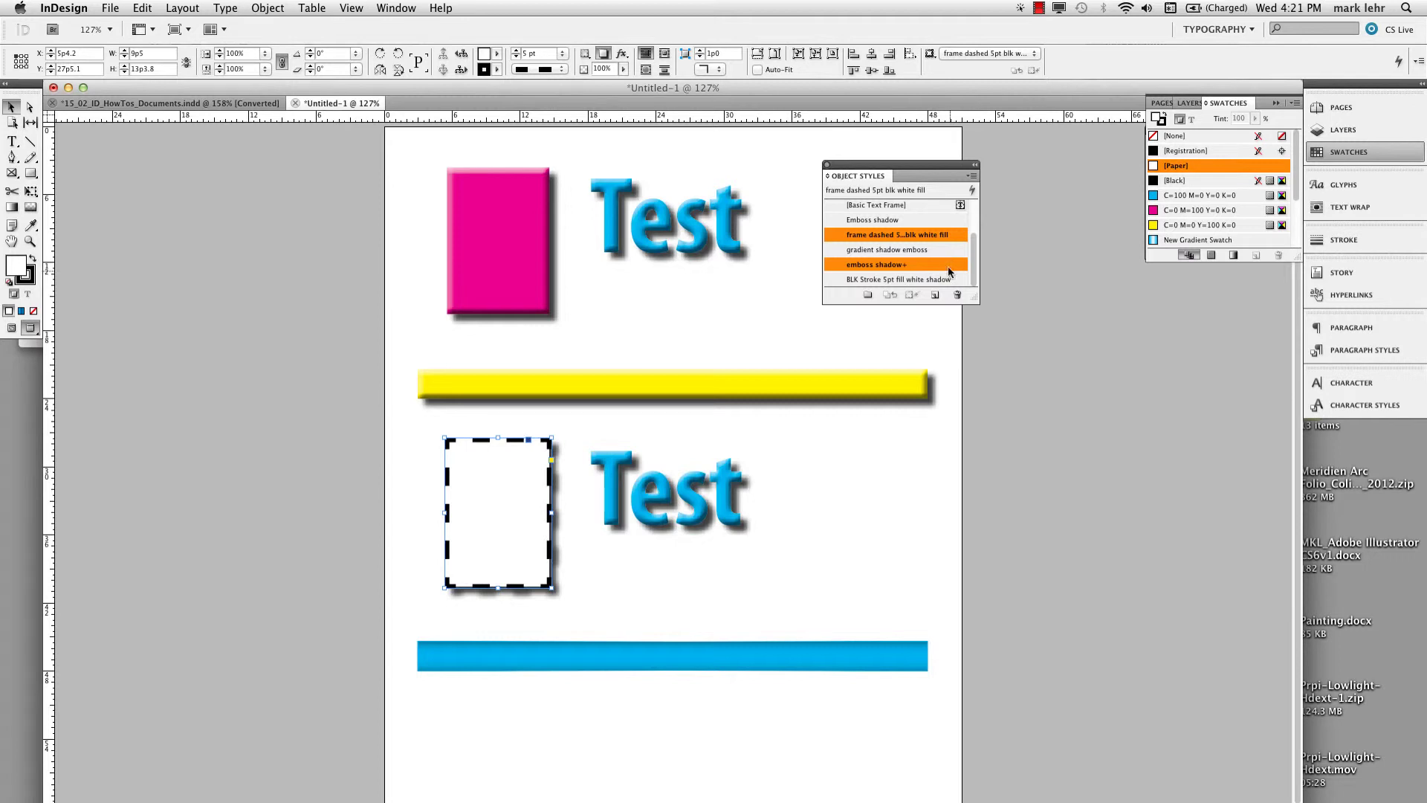
pyautogui.scroll(2, 976, 226)
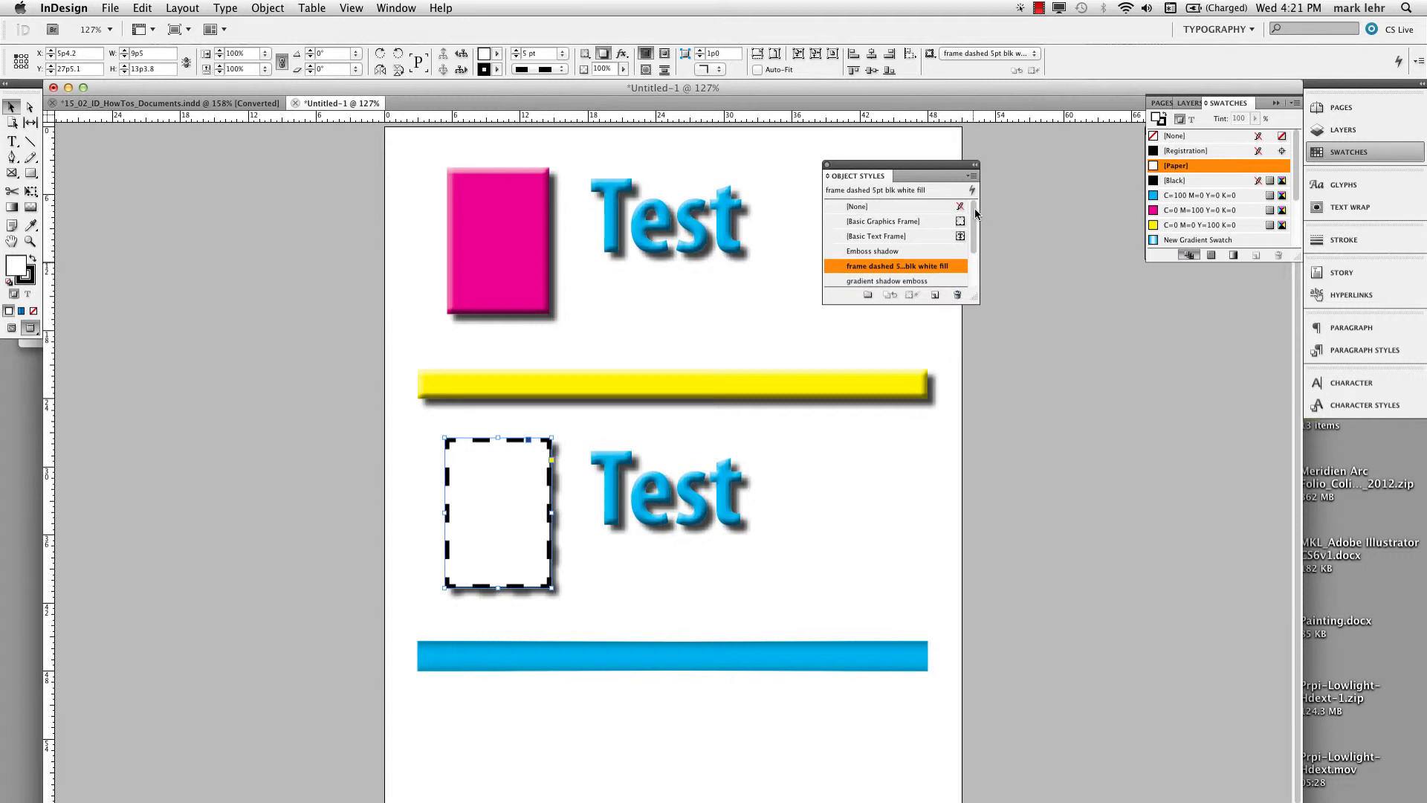
pyautogui.click(865, 208)
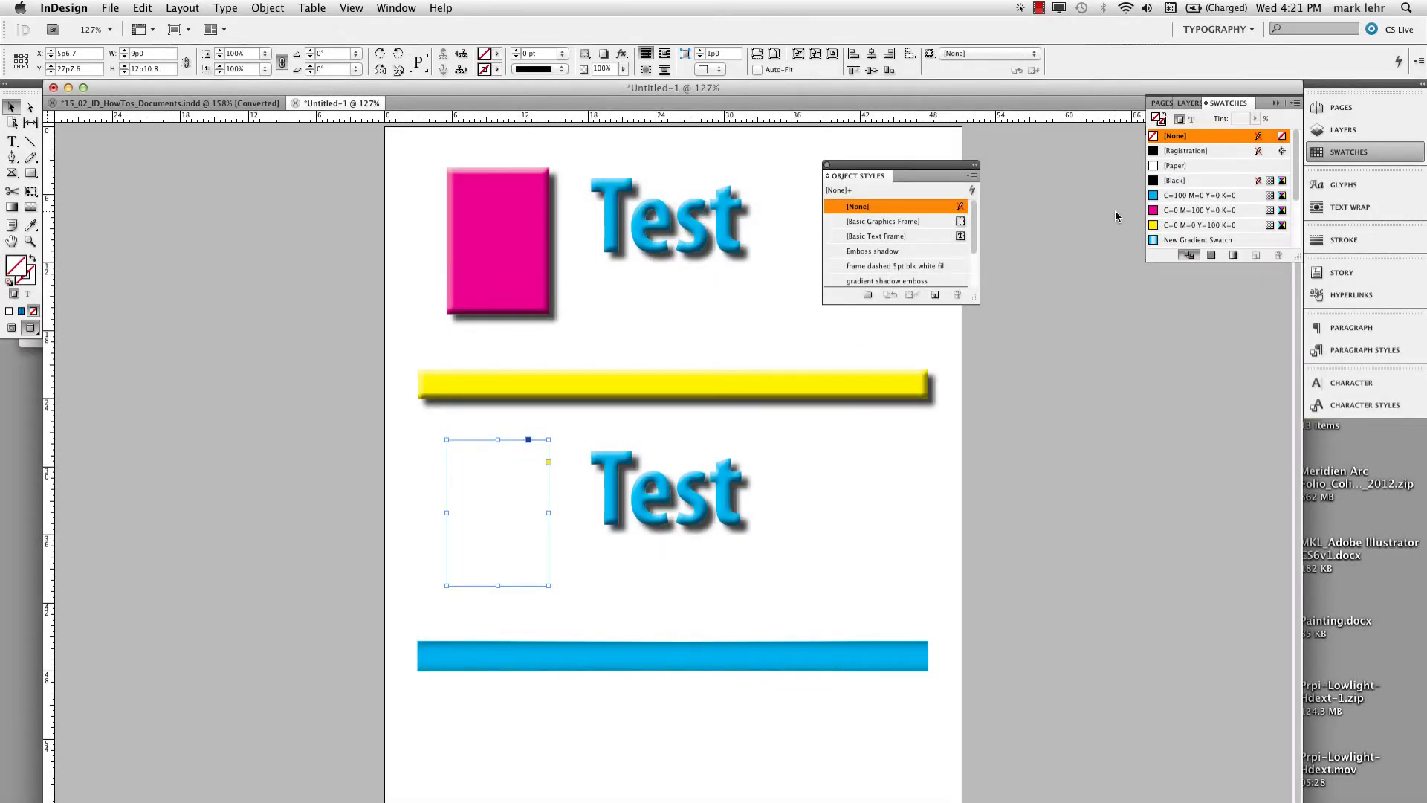
pyautogui.scroll(-2, 976, 228)
pyautogui.moveTo(882, 280)
pyautogui.mouseDown()
pyautogui.moveTo(577, 414)
pyautogui.moveTo(522, 478)
pyautogui.mouseUp()
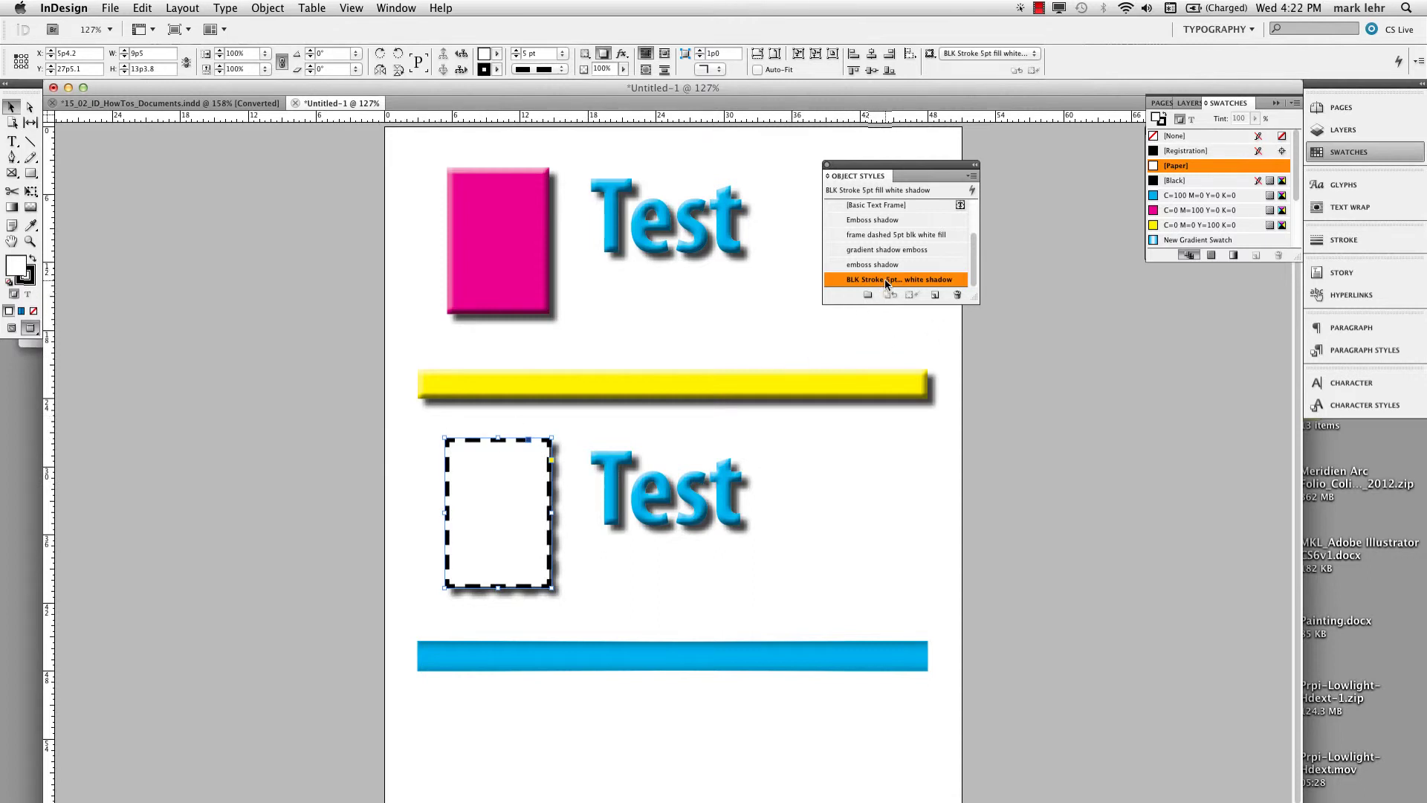
pyautogui.click(868, 344)
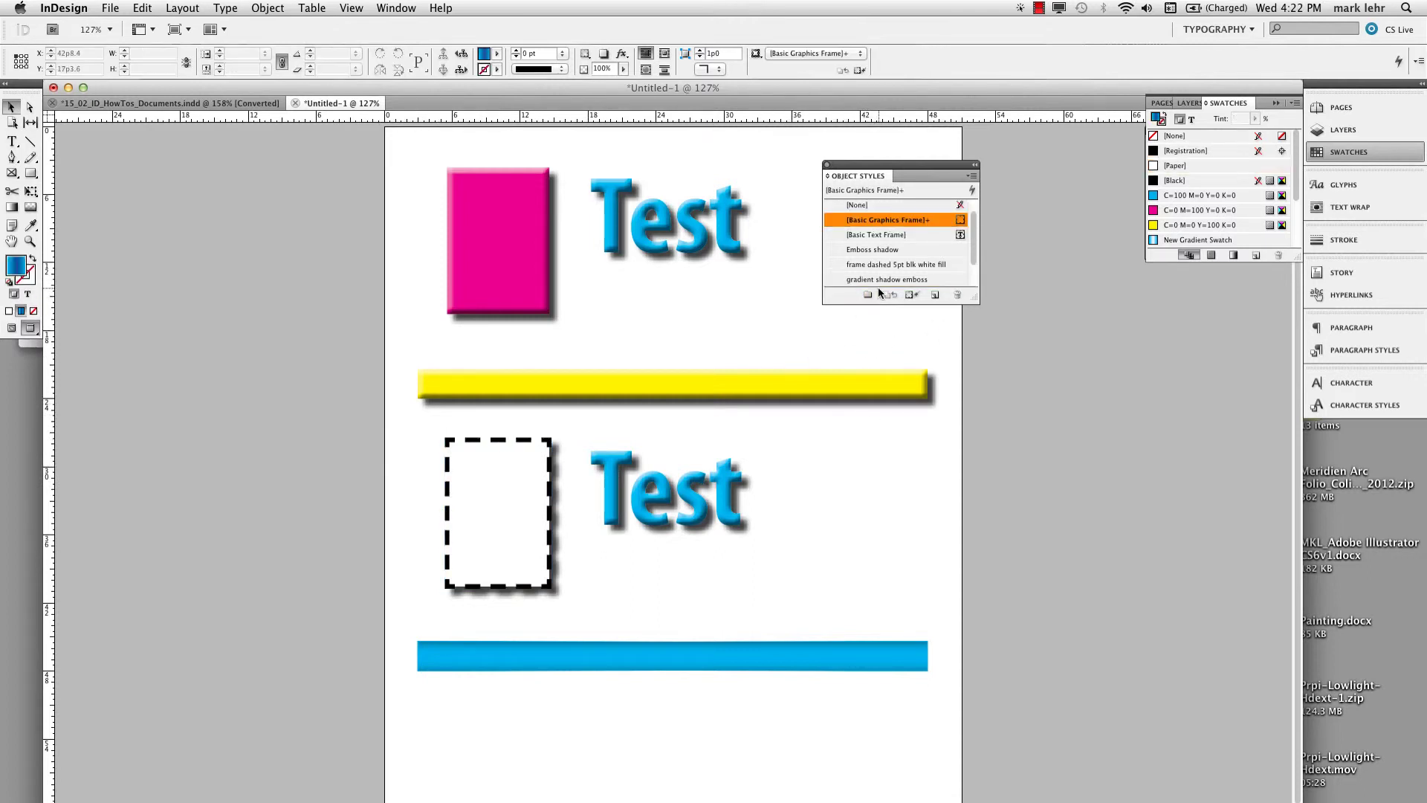
pyautogui.scroll(-2, 969, 252)
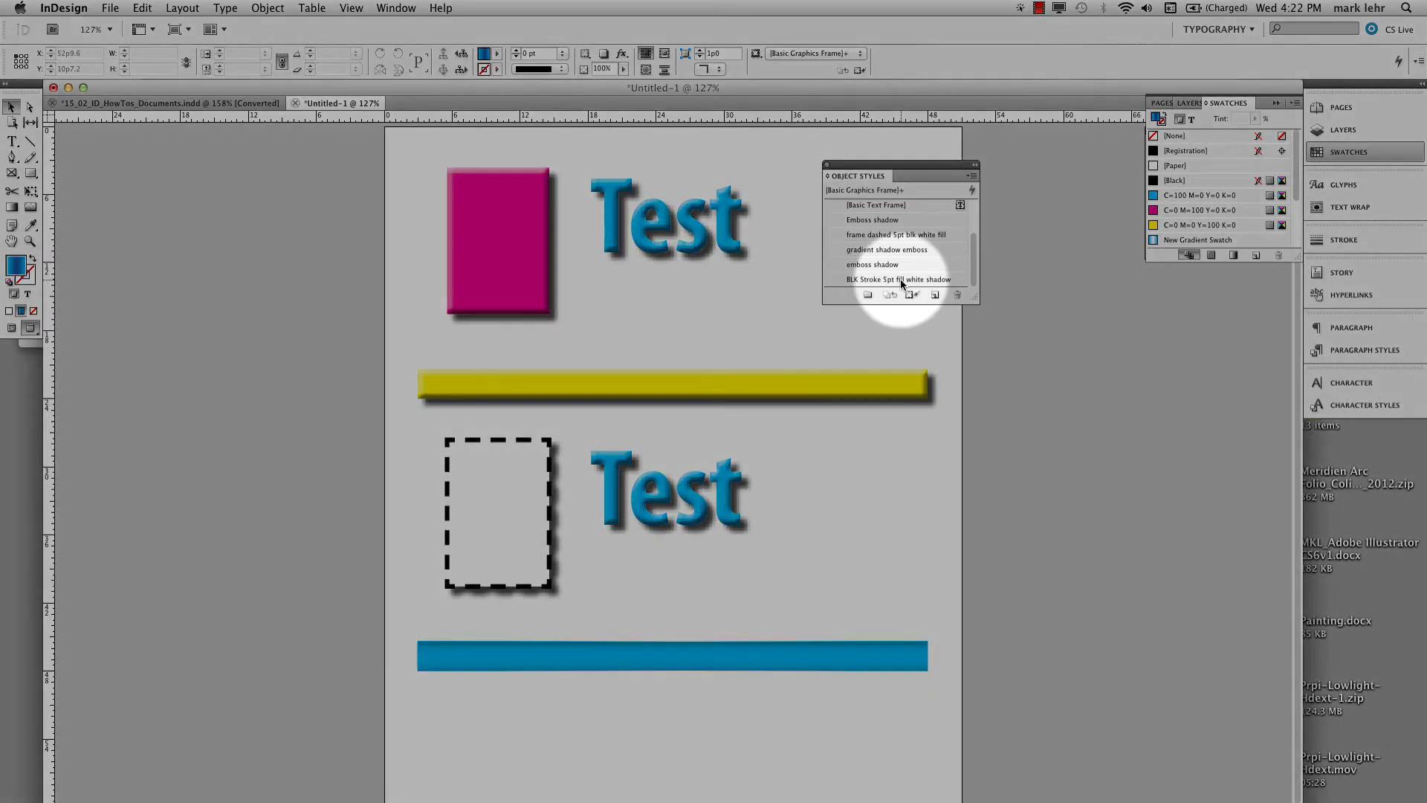
# Step: Change the 'BLK Stroke 5pt fill white shadow' style's stroke to Solid, 2 pt weight
pyautogui.doubleClick(899, 279)
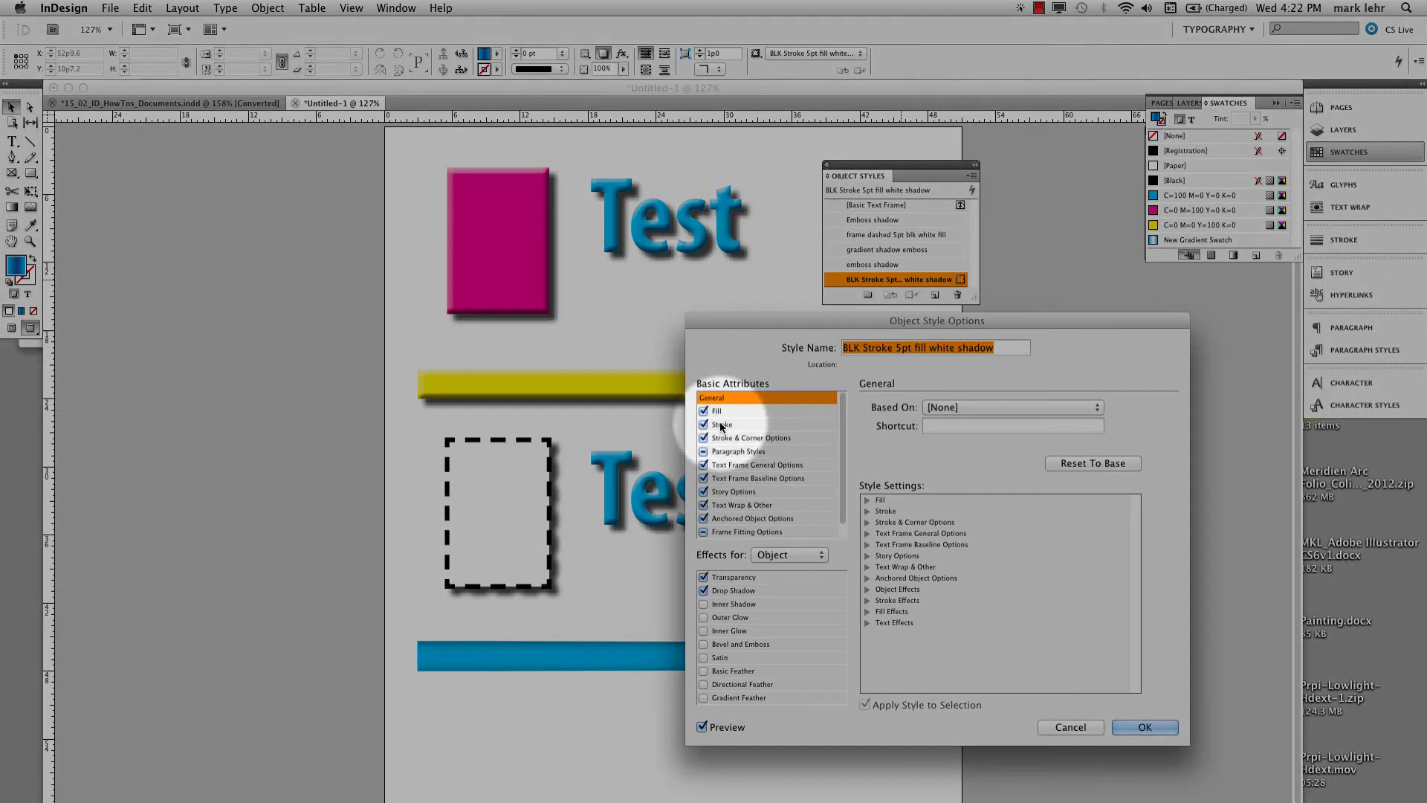
pyautogui.click(721, 425)
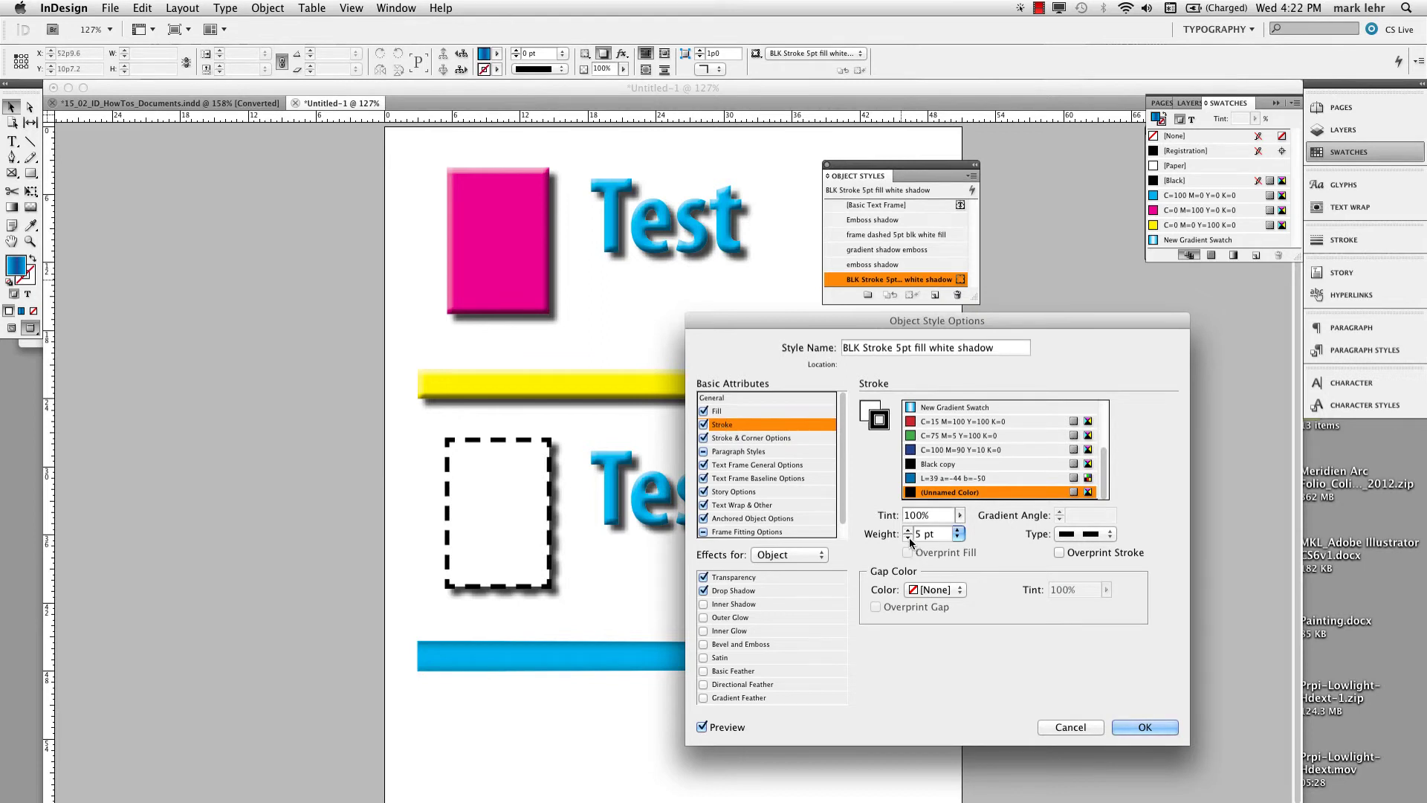
pyautogui.click(1079, 544)
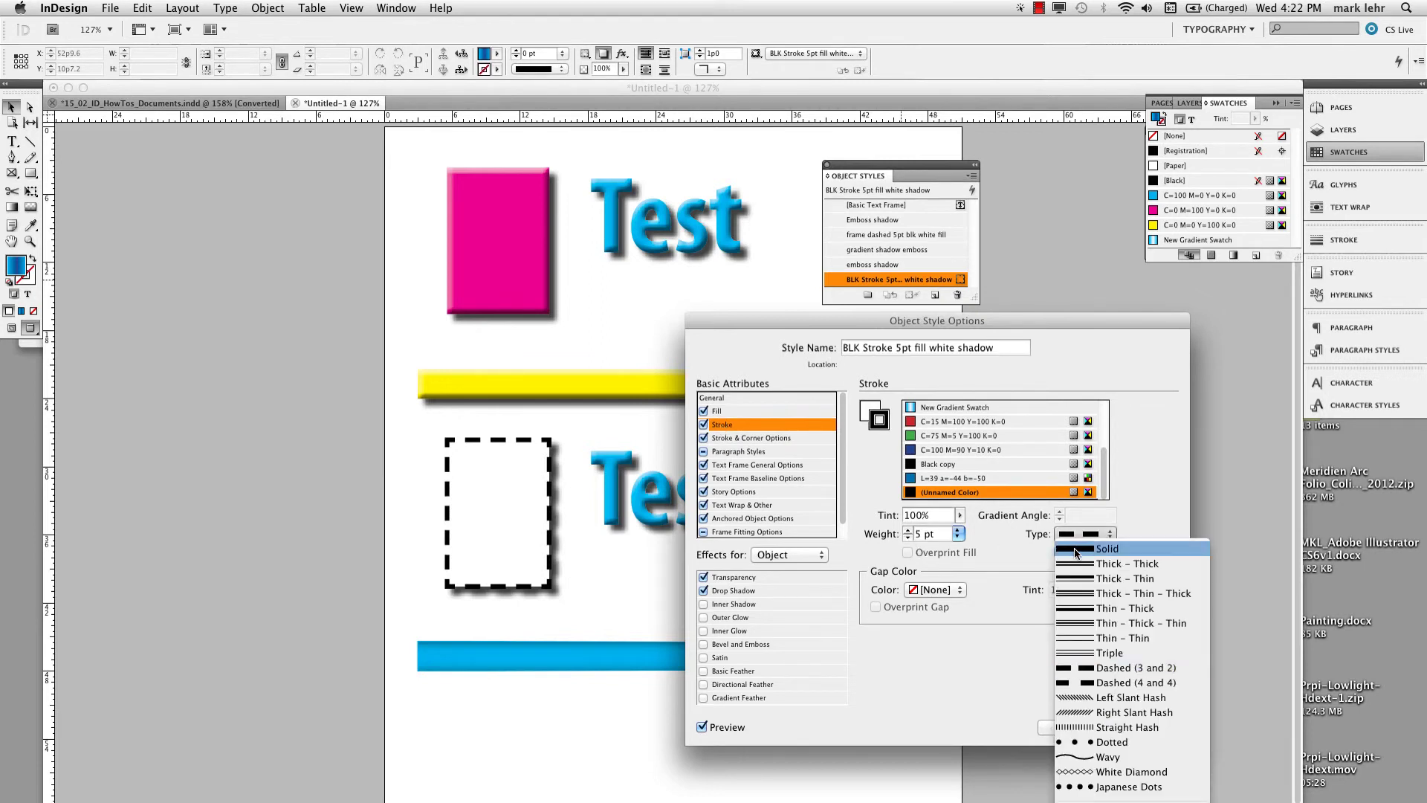
pyautogui.click(1075, 552)
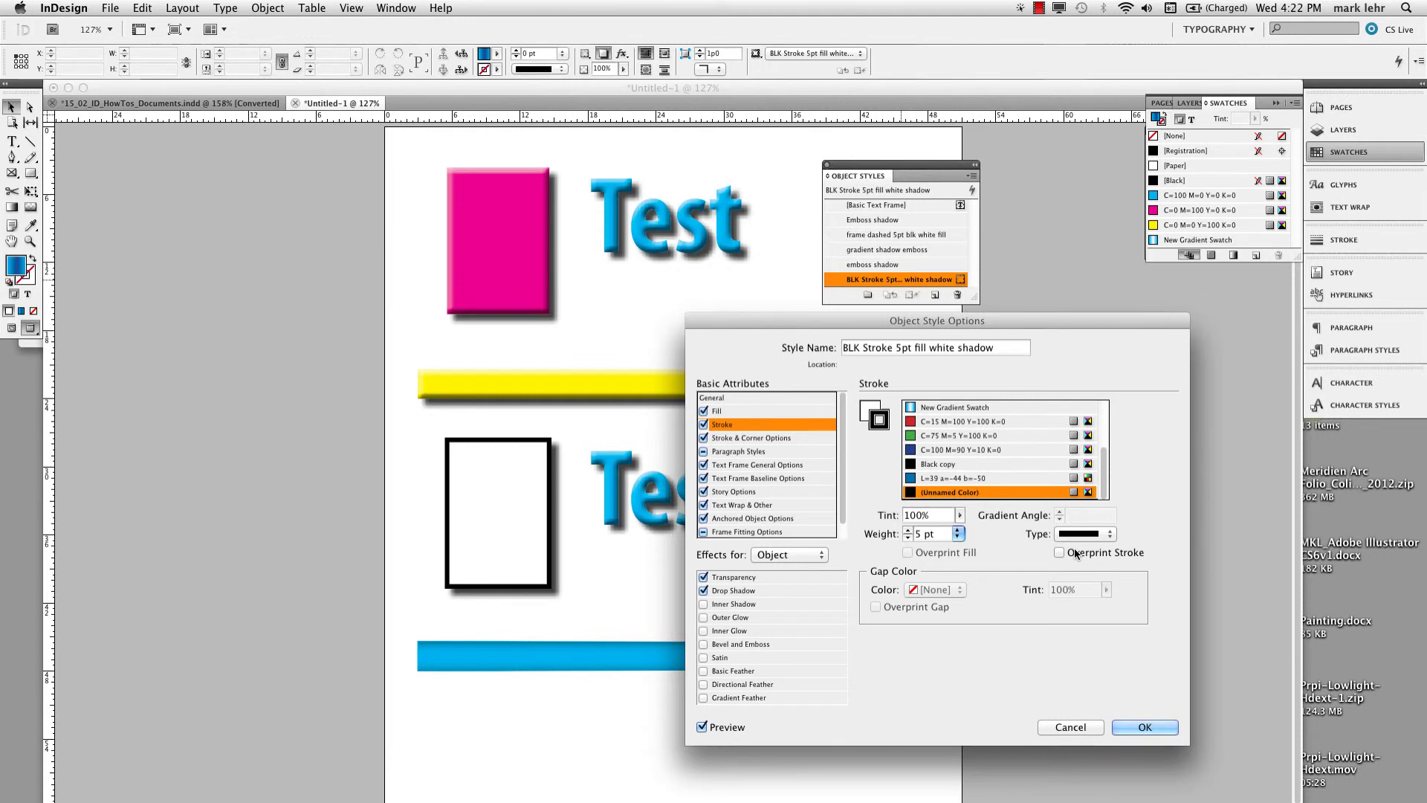
pyautogui.click(908, 537)
pyautogui.click(907, 538)
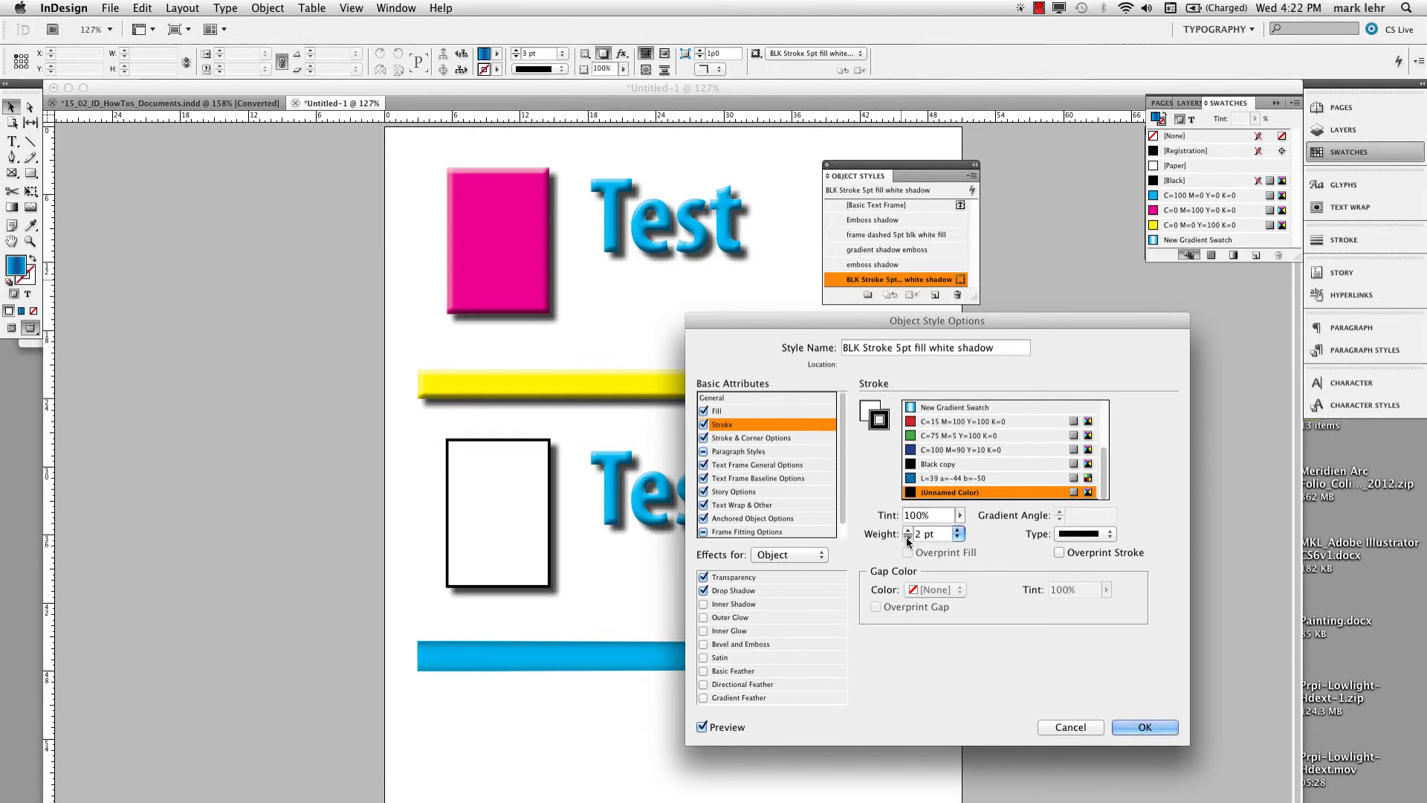
pyautogui.click(907, 538)
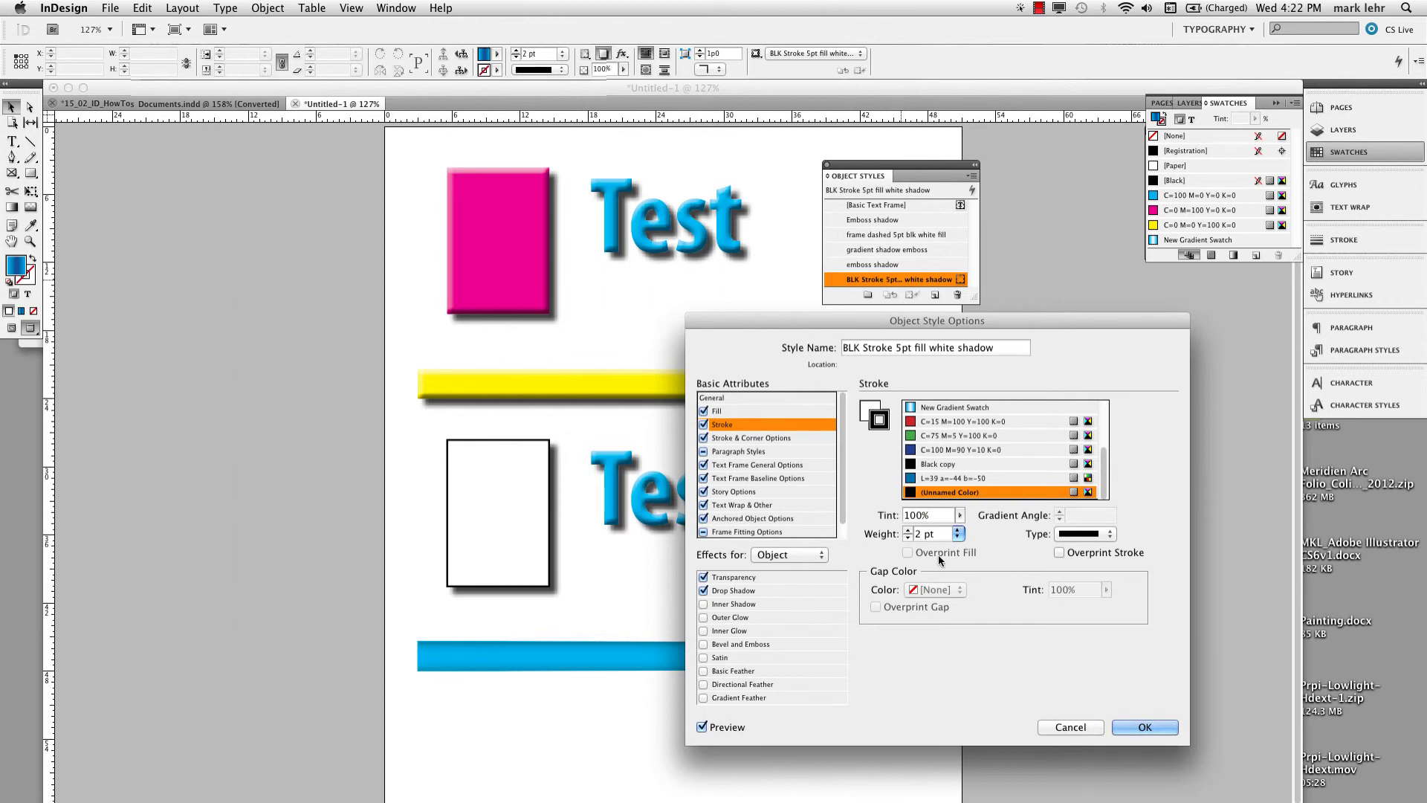
pyautogui.click(1130, 726)
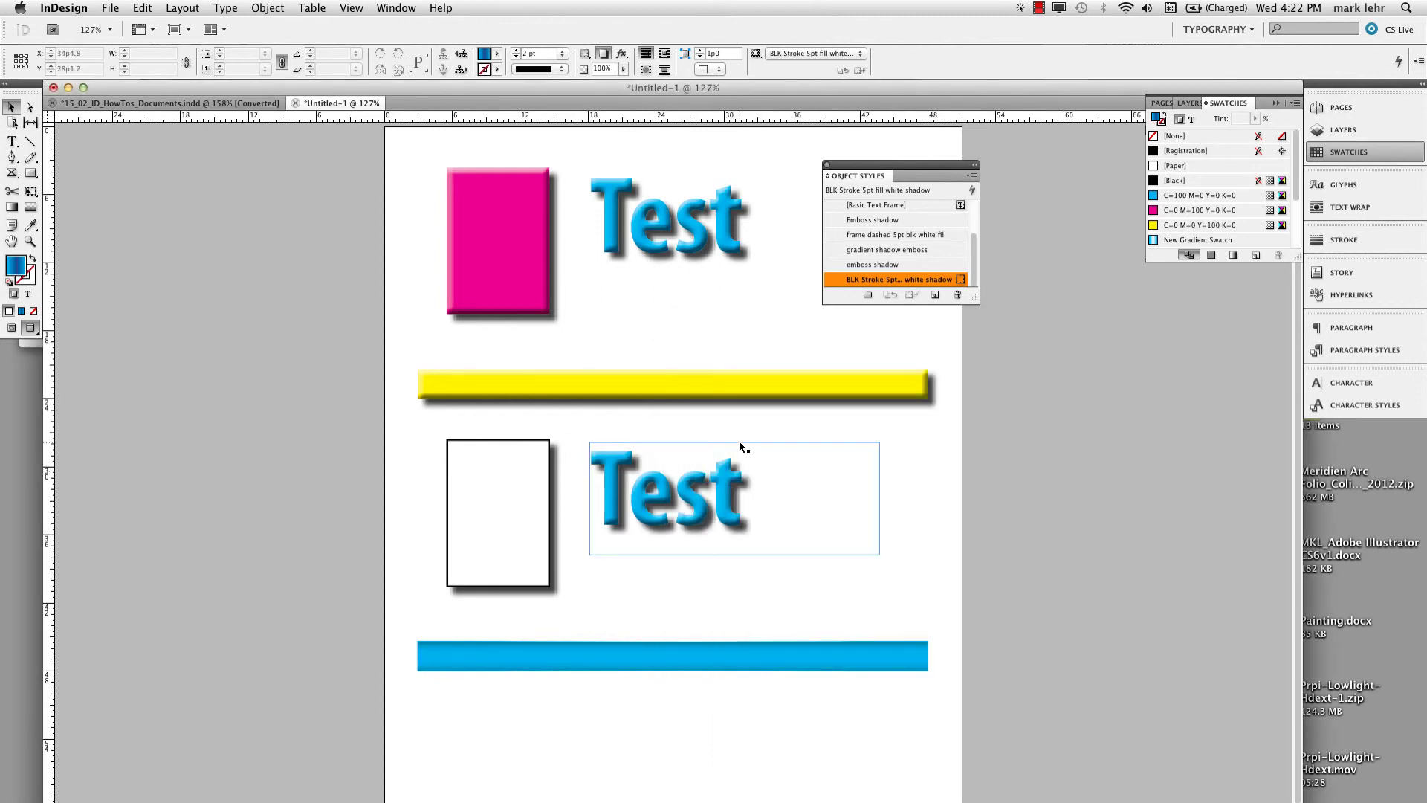